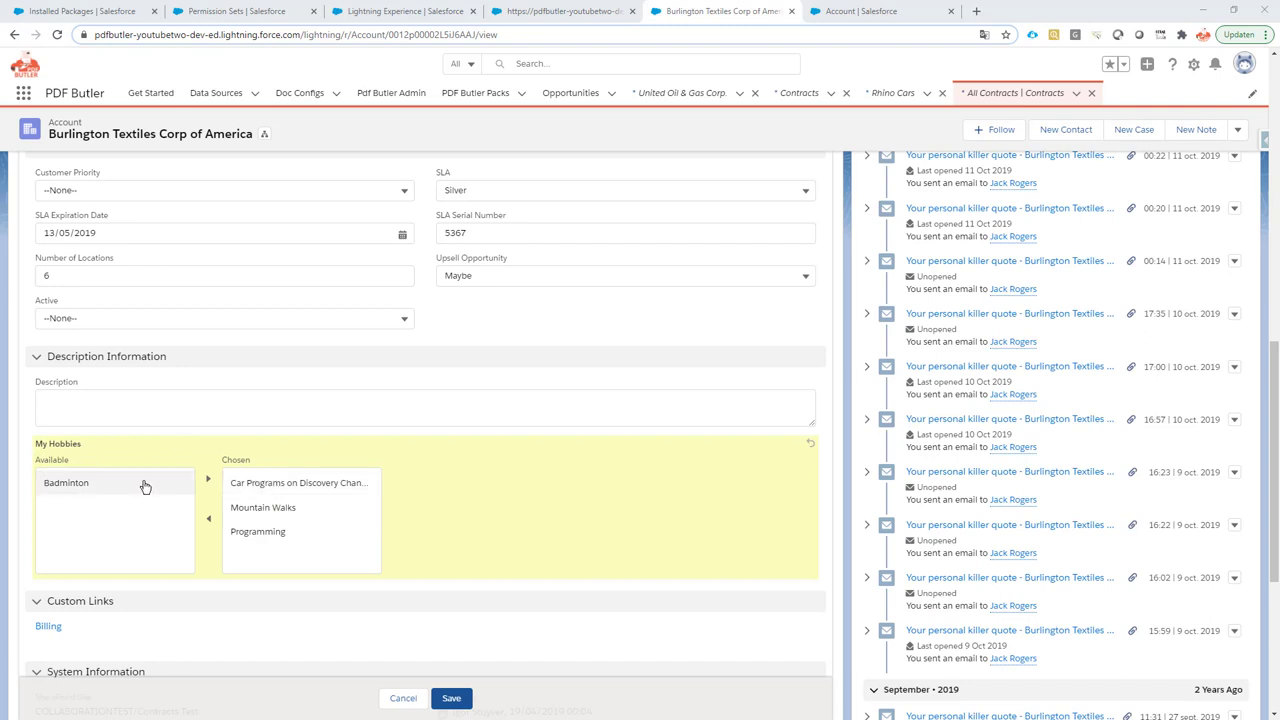
Move Badminton from the available hobbies into the chosen hobbies list
click(90, 485)
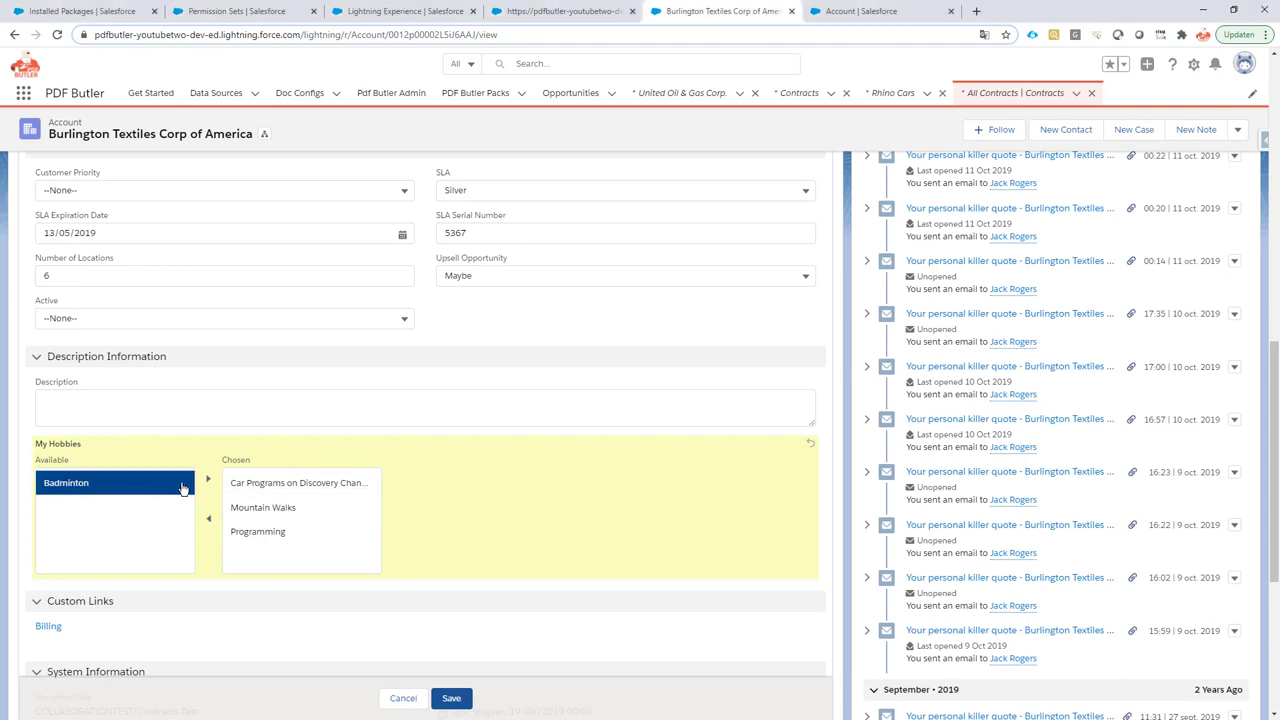
click(208, 479)
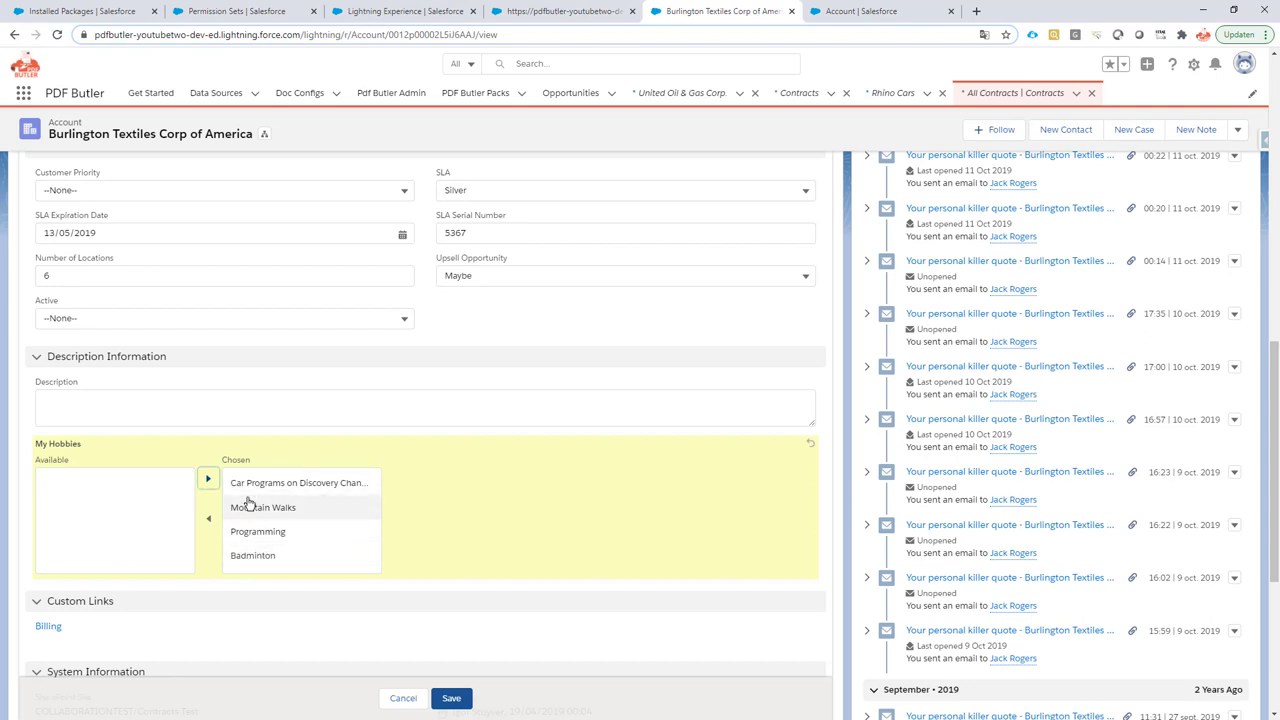
Save the account with Badminton added, then view the Installed Packages setup page
click(438, 701)
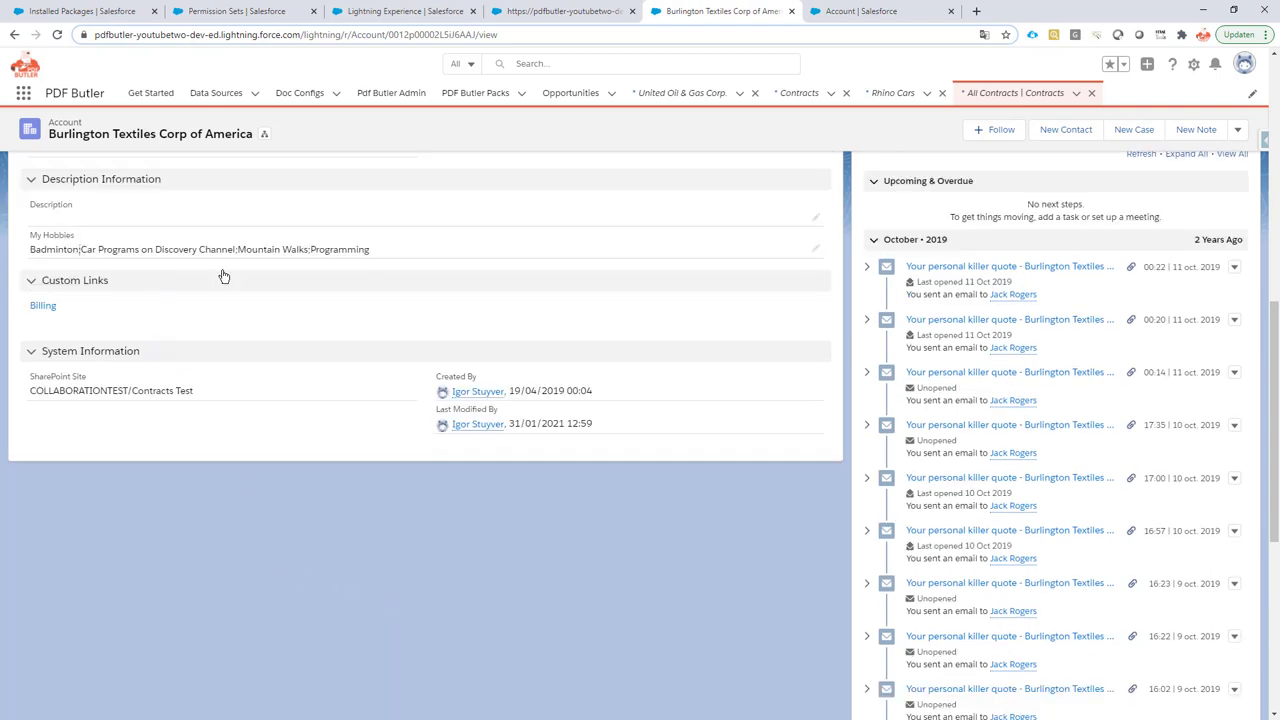
scroll(193, 331, up, 1)
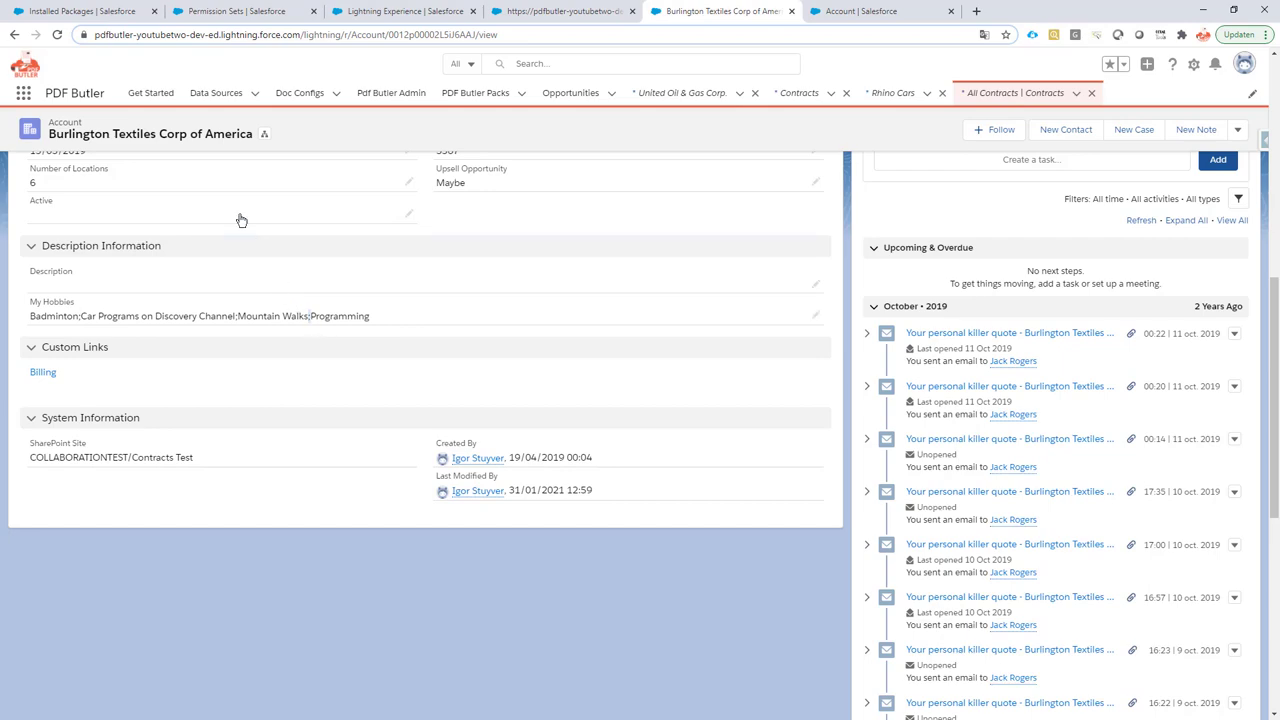
click(76, 12)
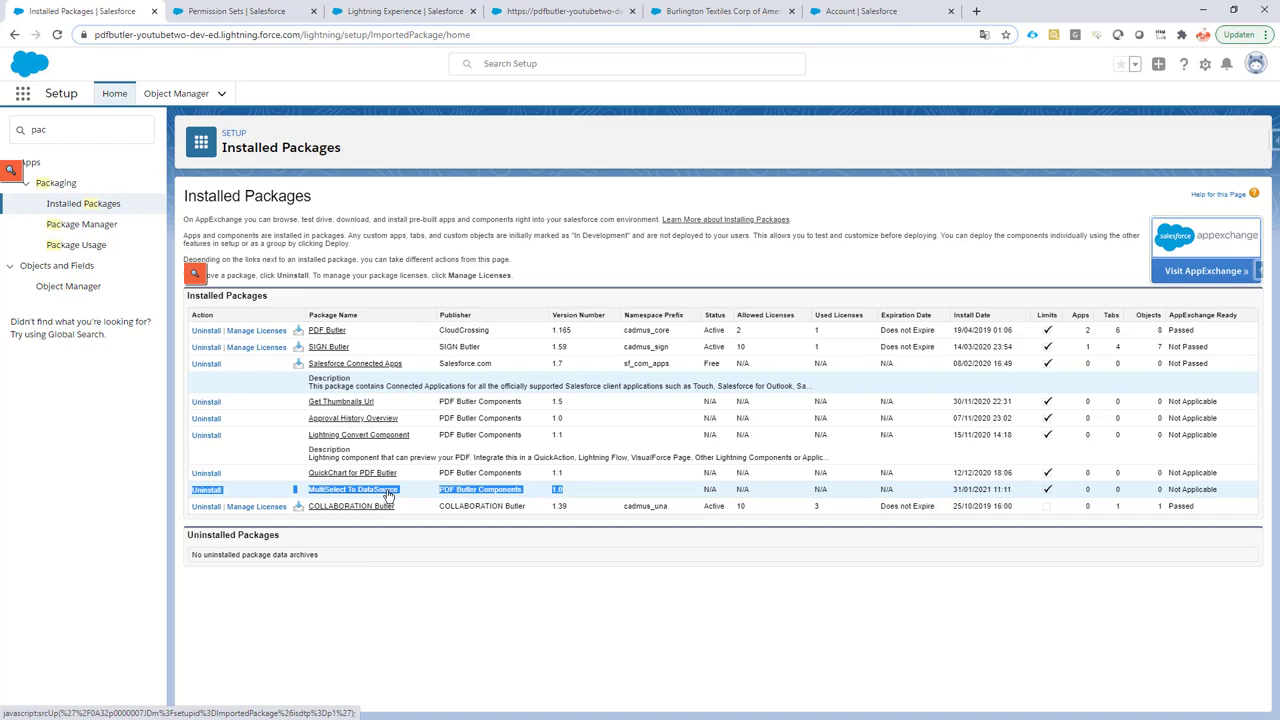
Glance at the PDF Butler Admin Local permission set, then go back to the Burlington Textiles account
click(266, 12)
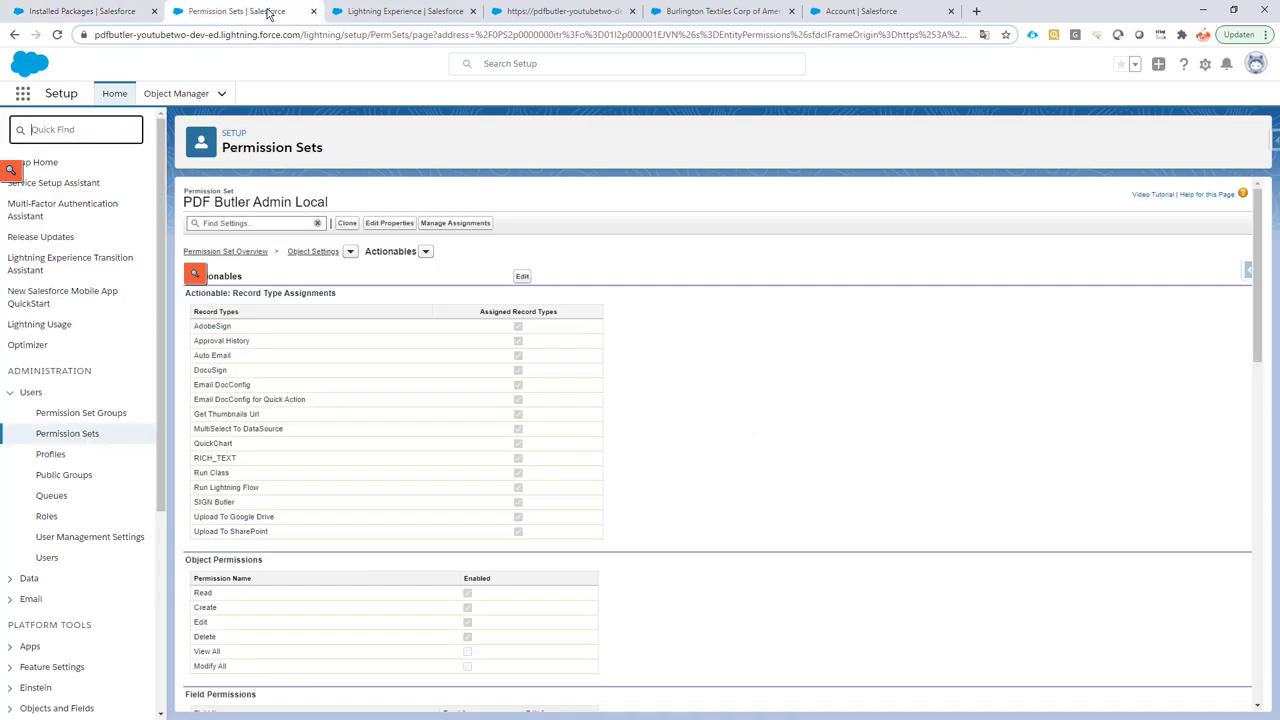
click(690, 12)
mouse_move(380, 318)
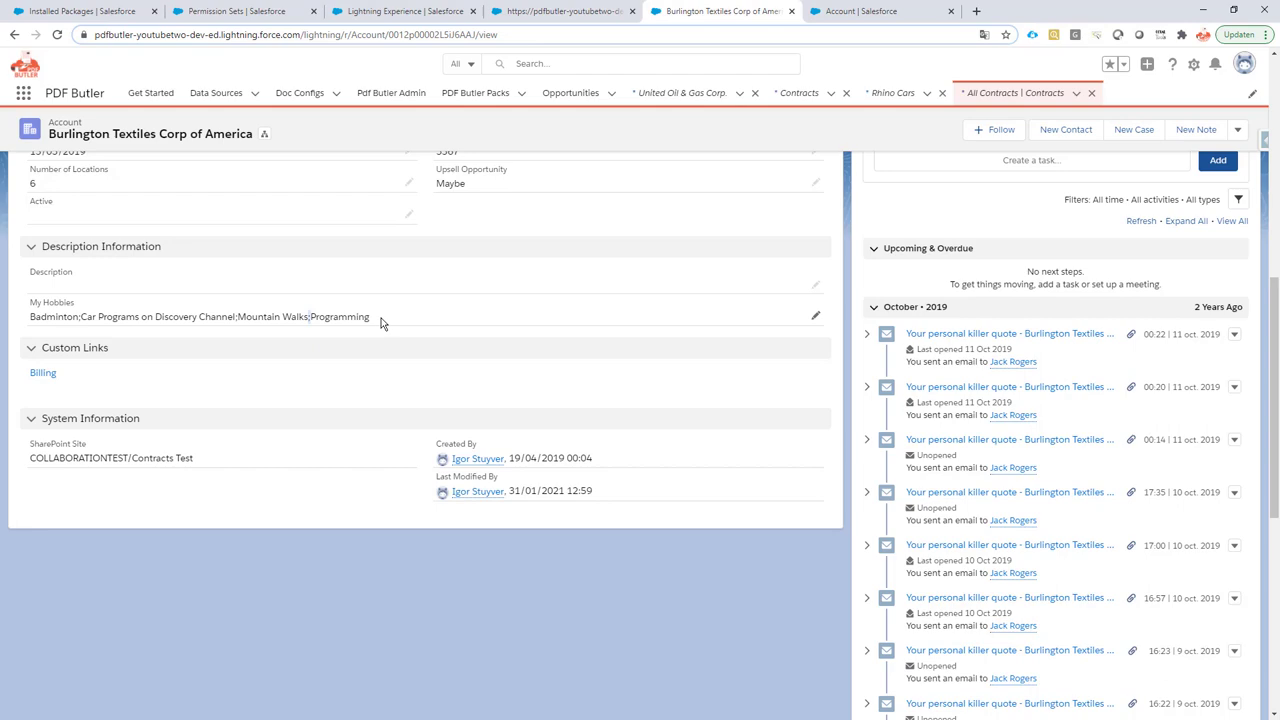
scroll(385, 325, up, 7)
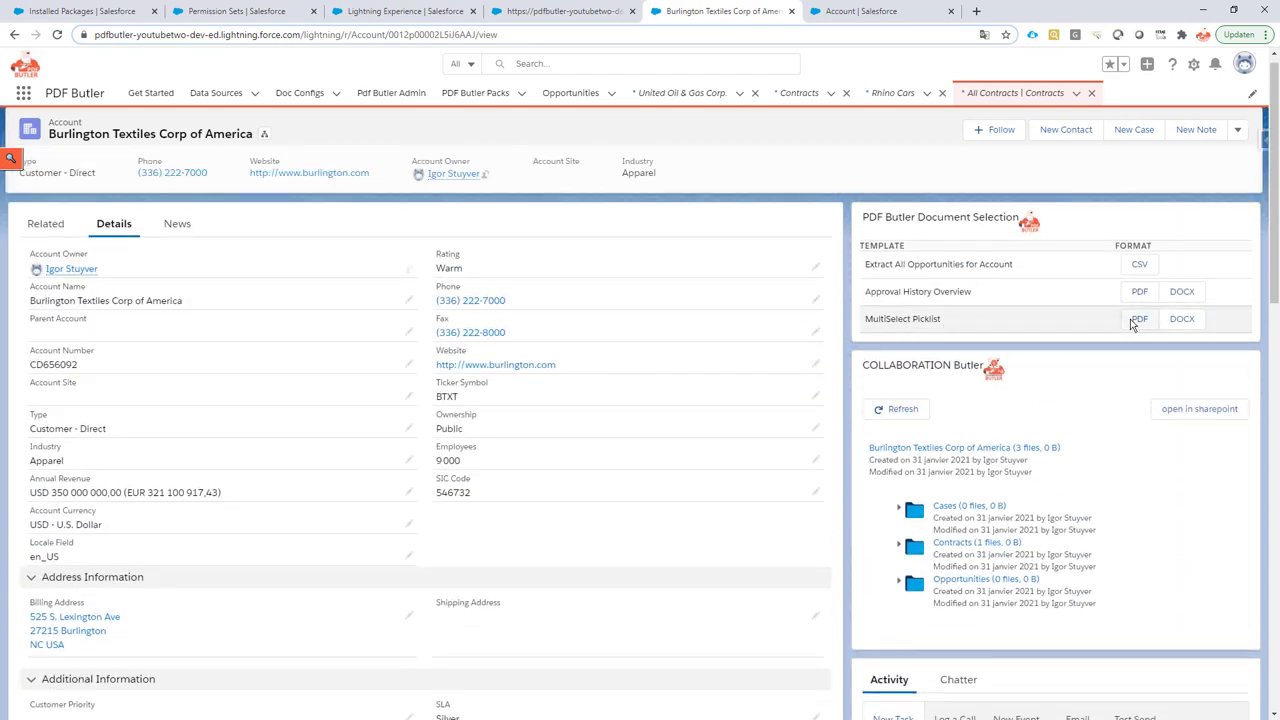
Generate the MultiSelect Picklist PDF, check its bulleted hobbies, then view the Account Data source
click(1139, 318)
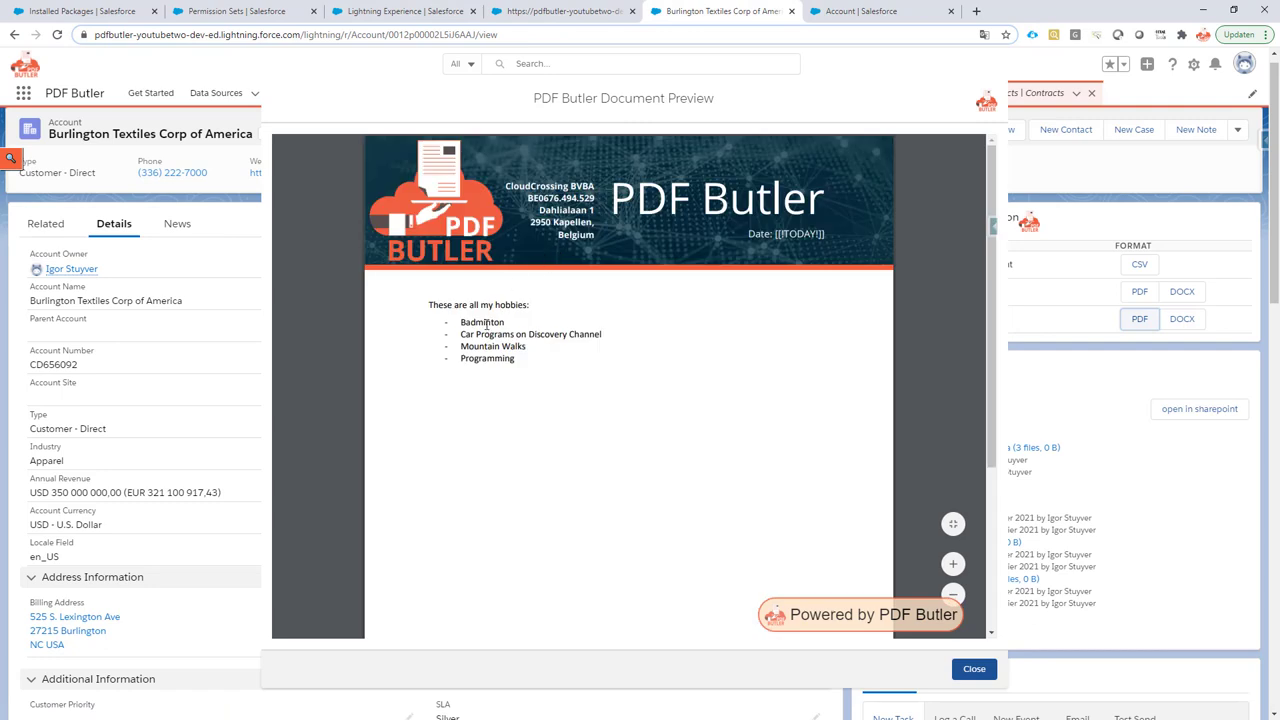
mouse_move(461, 322)
mouse_down()
mouse_move(536, 351)
mouse_move(522, 364)
mouse_up()
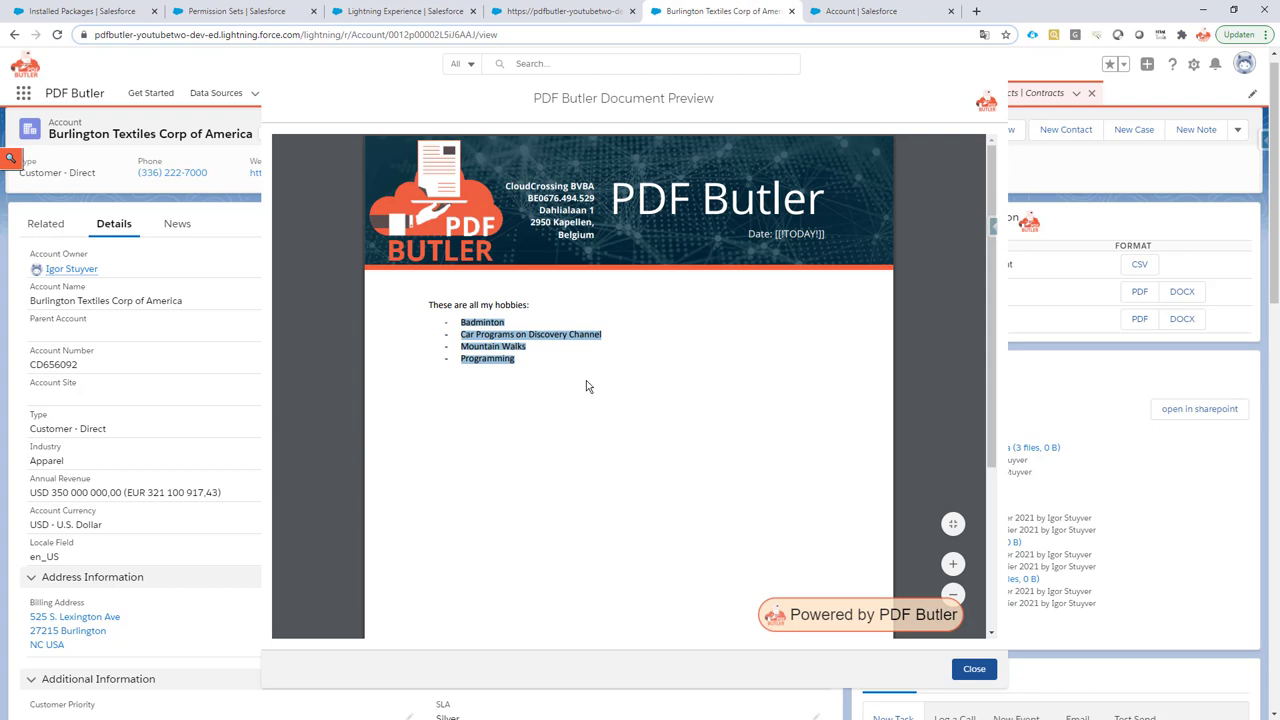
click(264, 15)
click(395, 14)
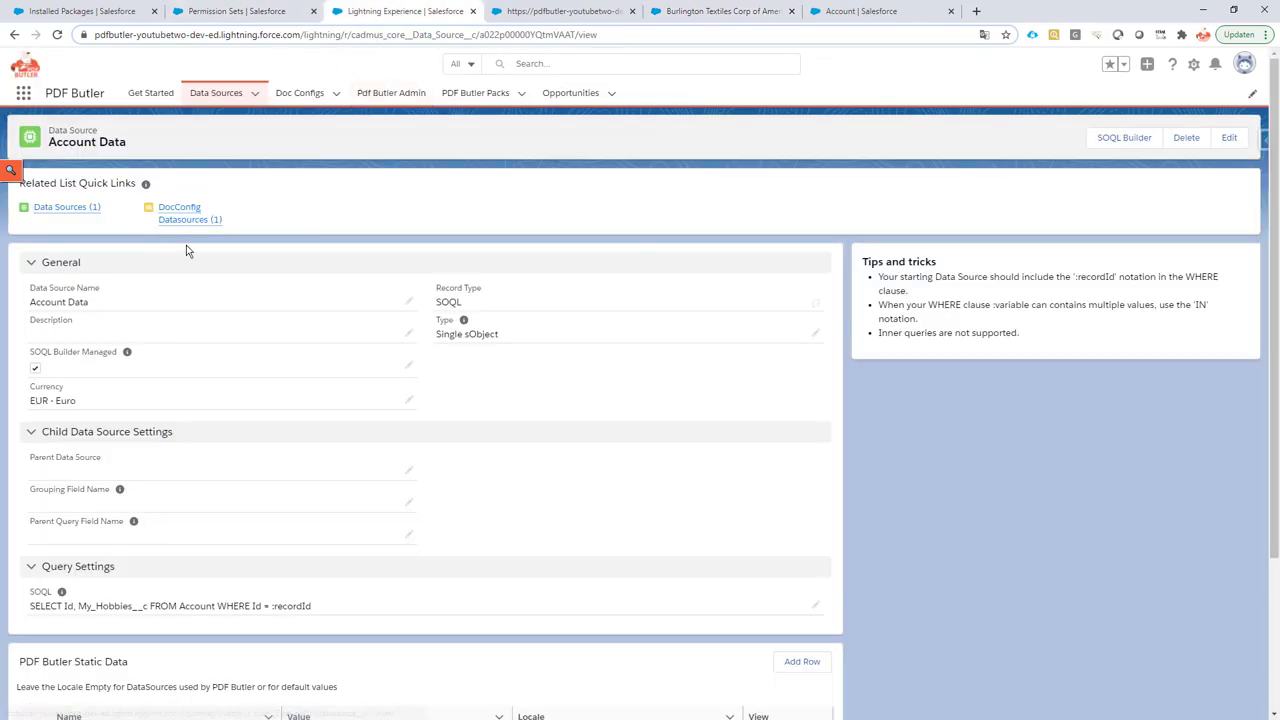
Open the MultiSelect Picklist doc config, with Account Data and Account Hobbies in new tabs
click(335, 93)
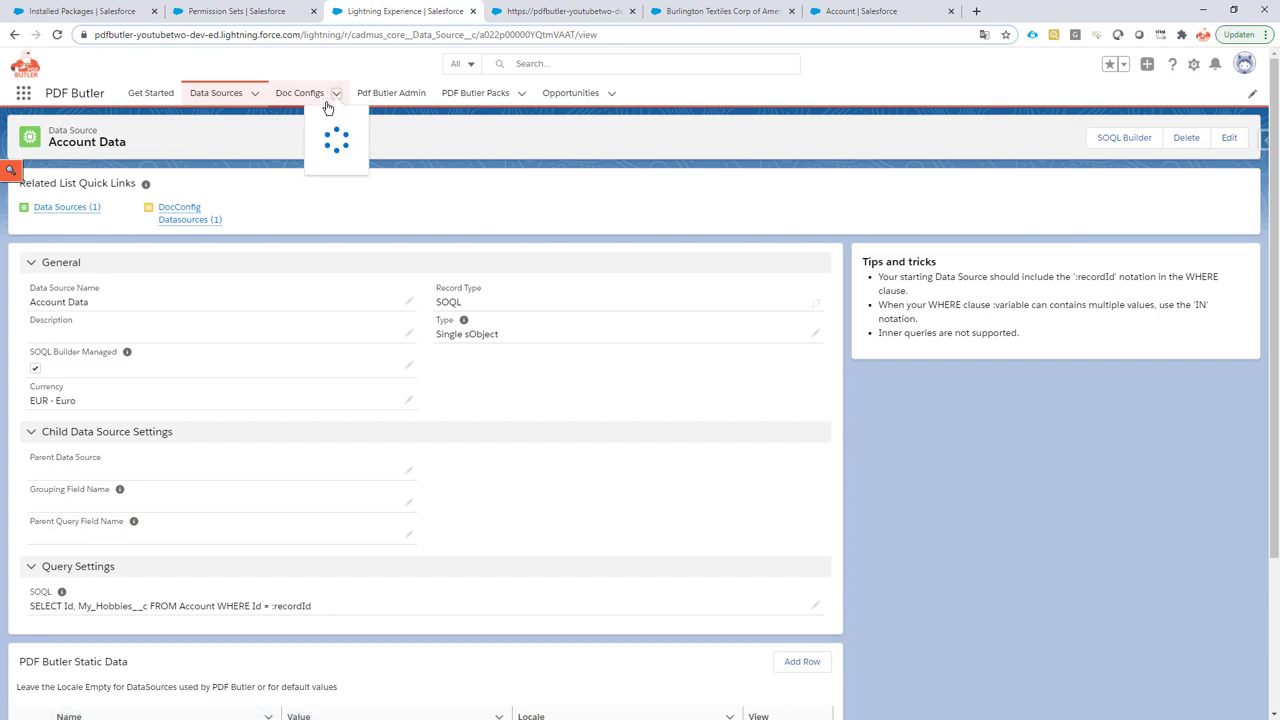
click(332, 174)
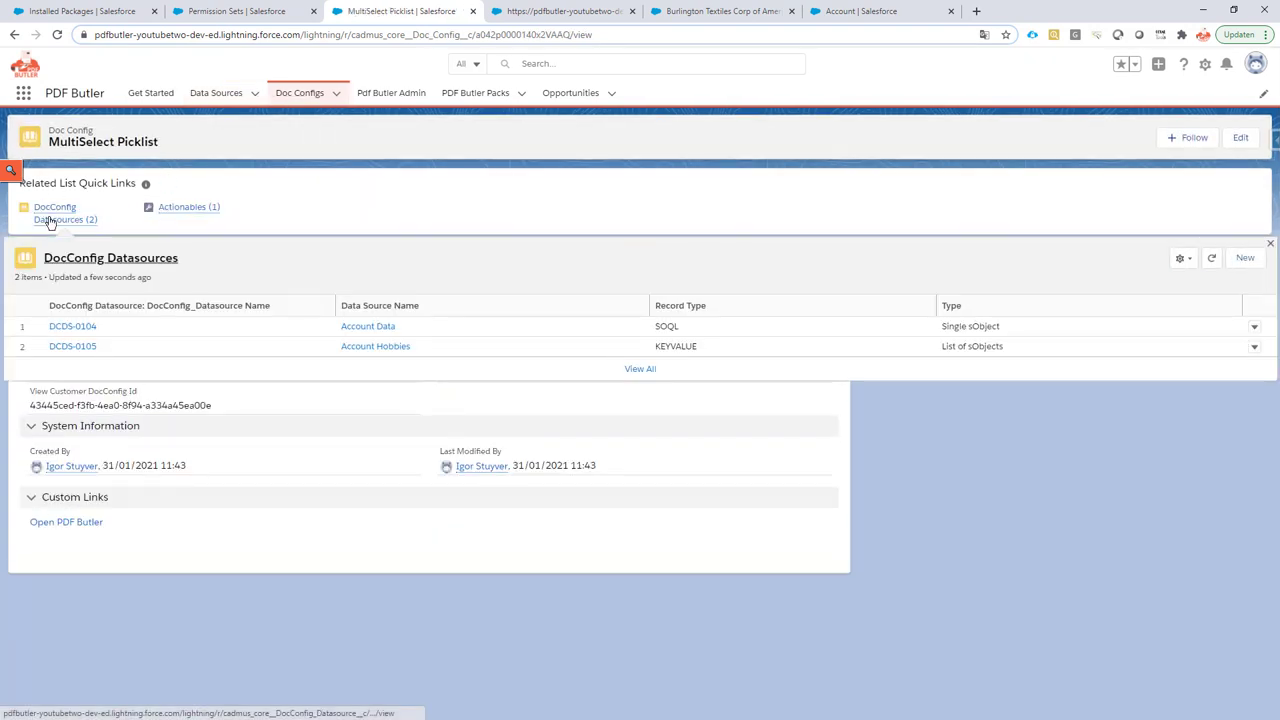
mouse_move(55, 213)
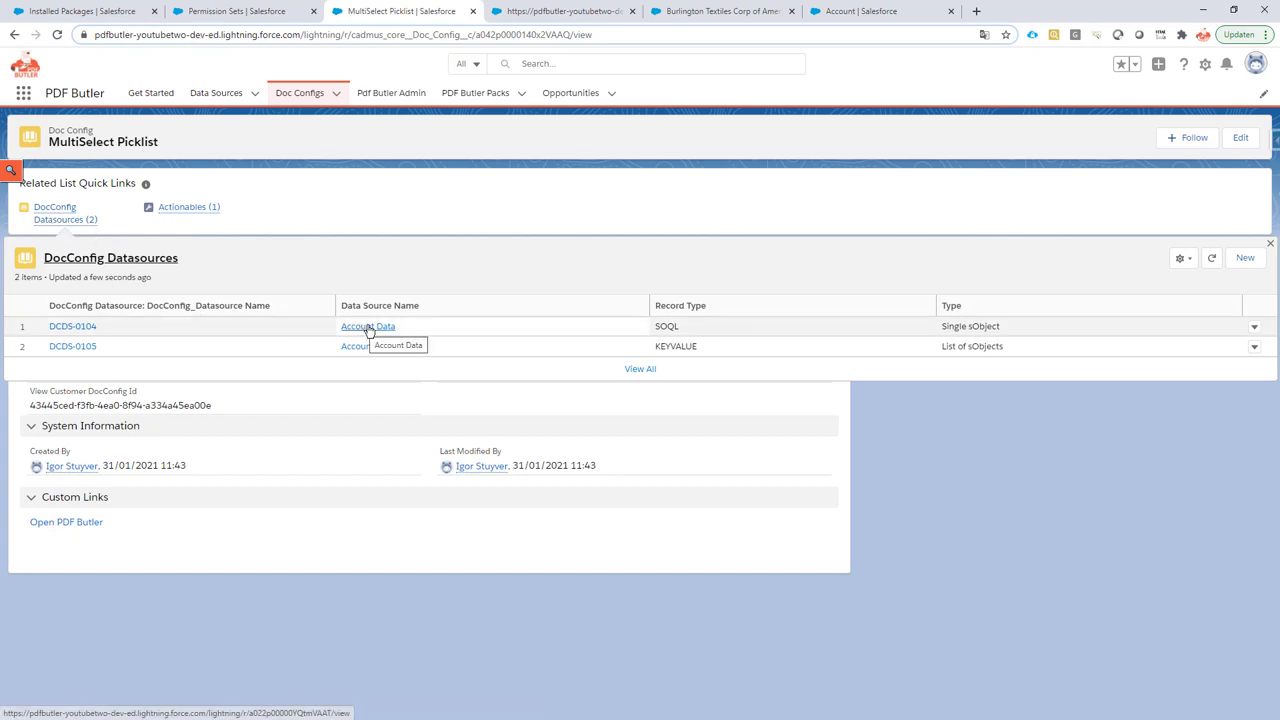
right_click(368, 330)
click(382, 331)
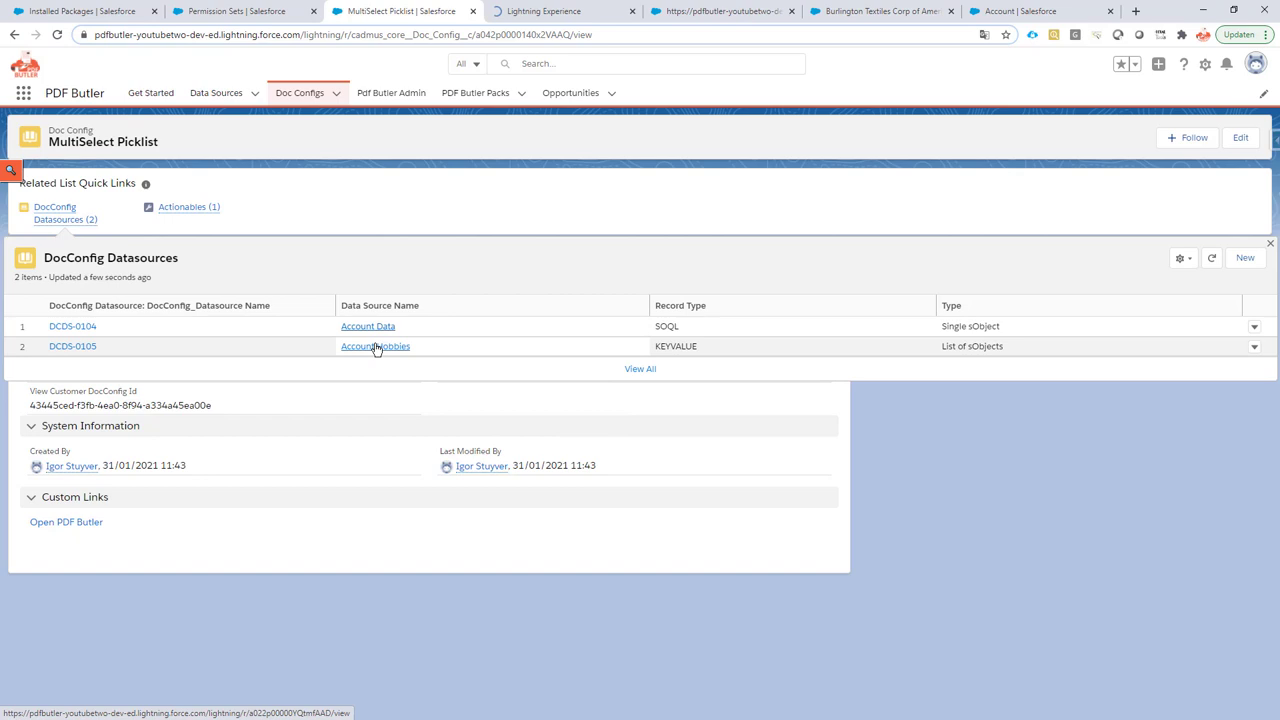
right_click(375, 350)
click(405, 358)
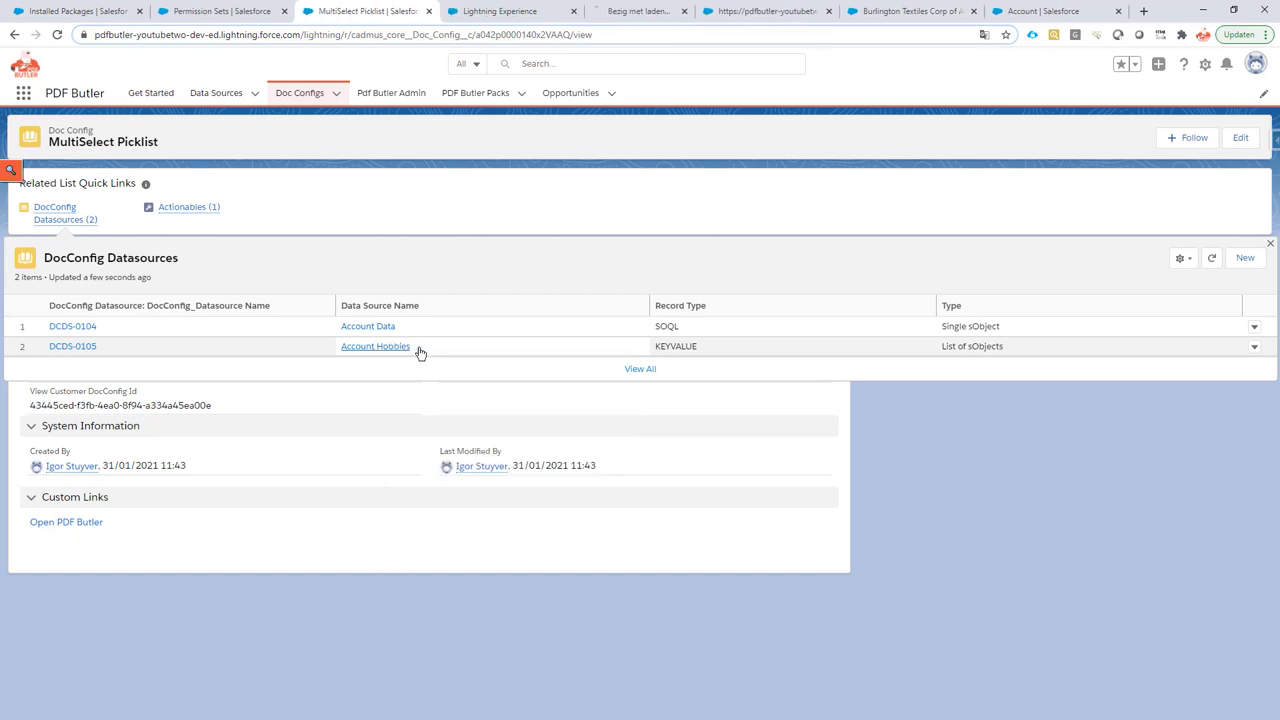
Review the My Hobbies field in Account Data's SOQL query, leaving the query unchanged
click(463, 12)
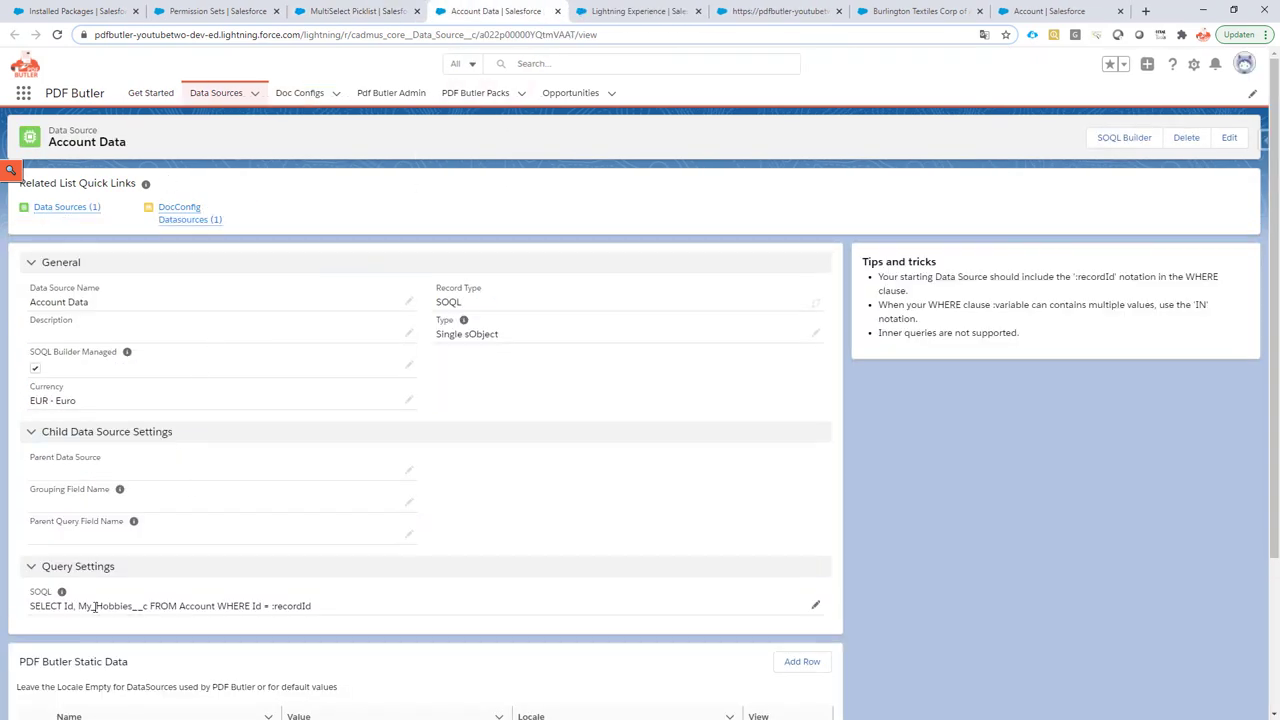
click(1118, 138)
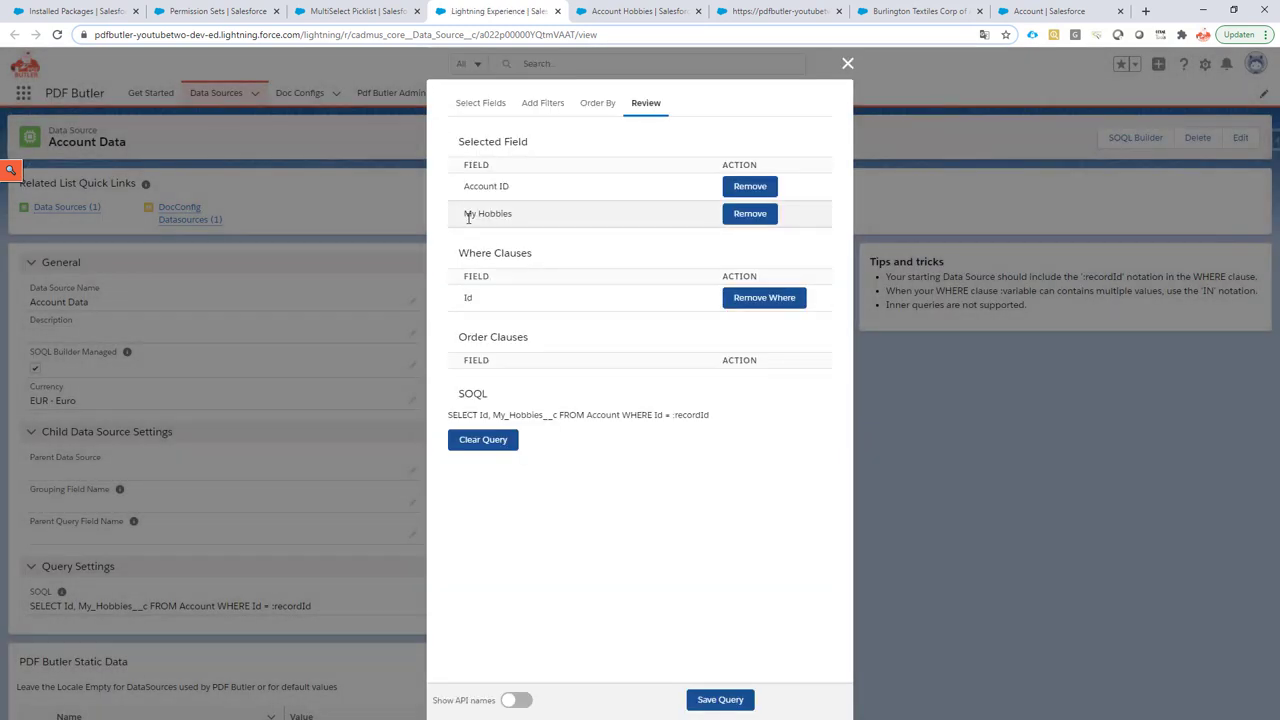
drag(466, 214, 509, 214)
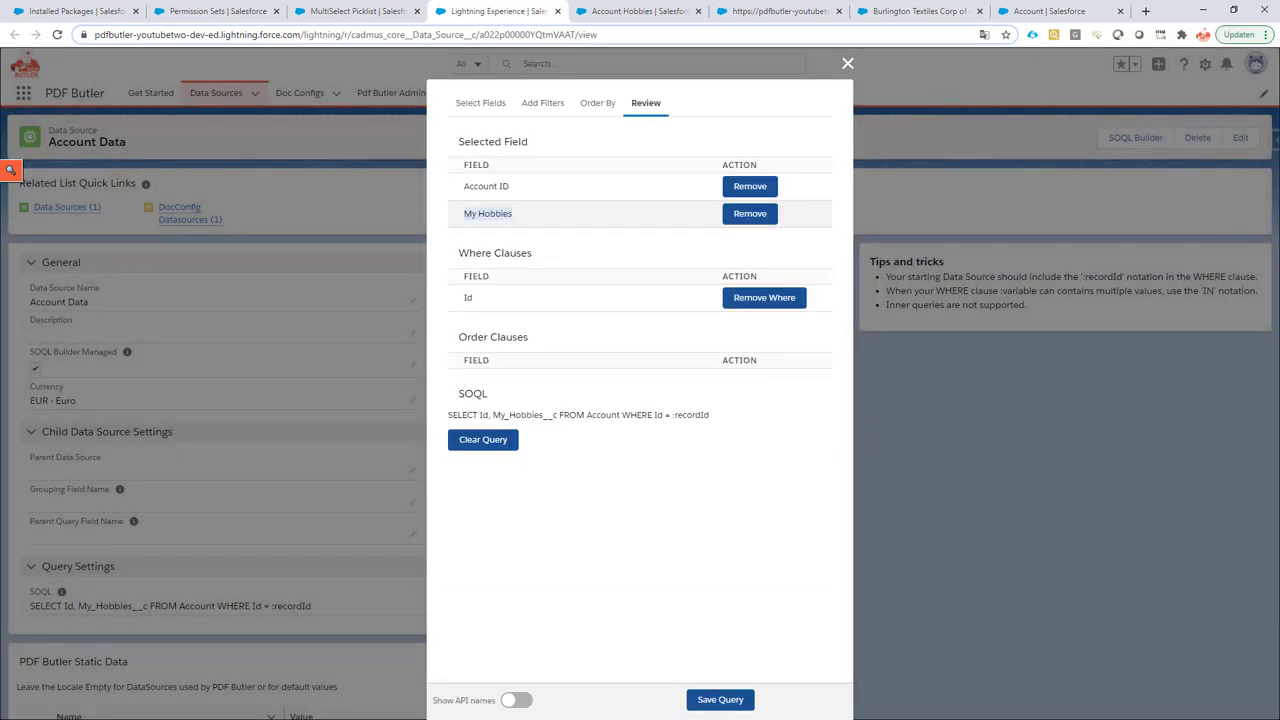
click(847, 63)
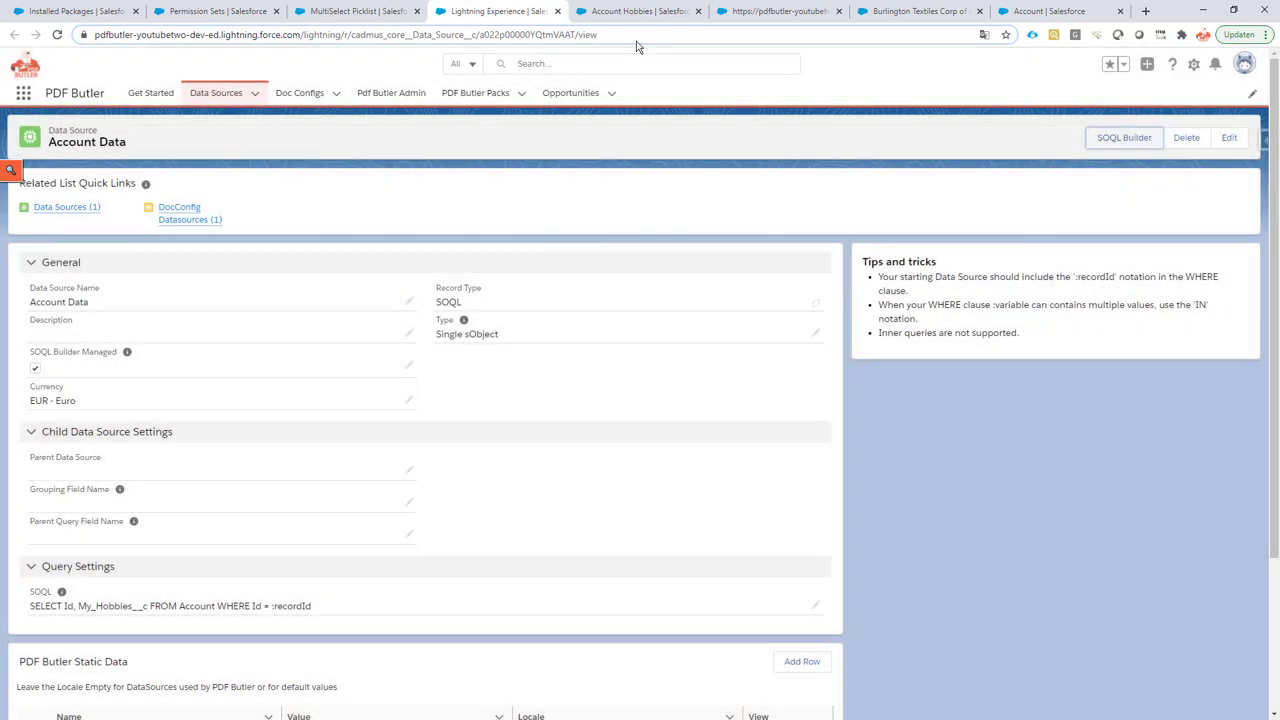
click(618, 12)
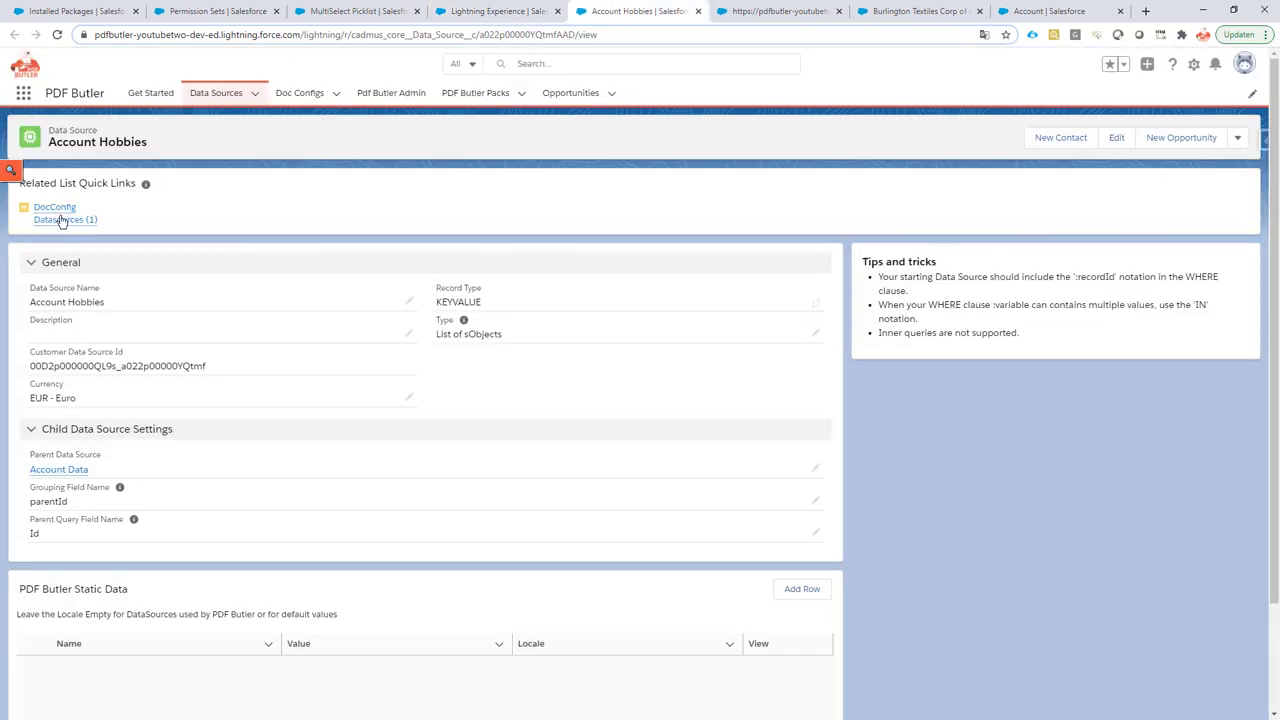
double_click(437, 301)
drag(437, 338, 513, 341)
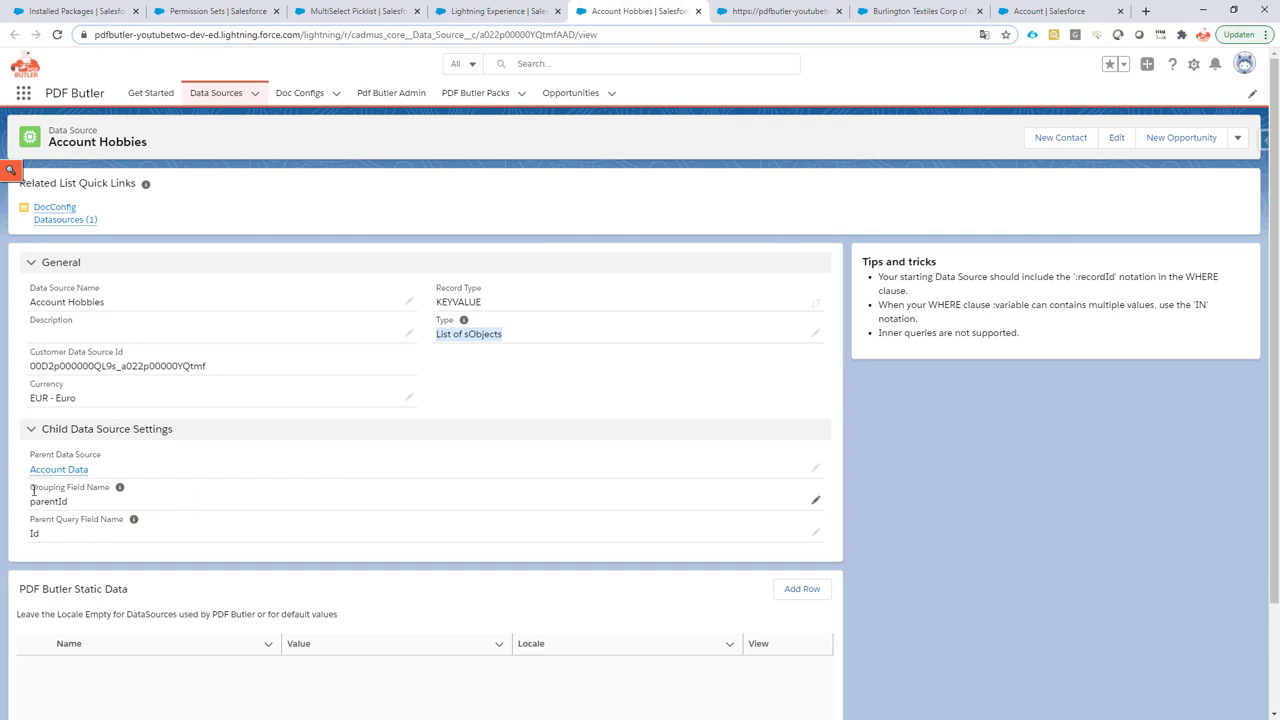
drag(31, 490, 111, 492)
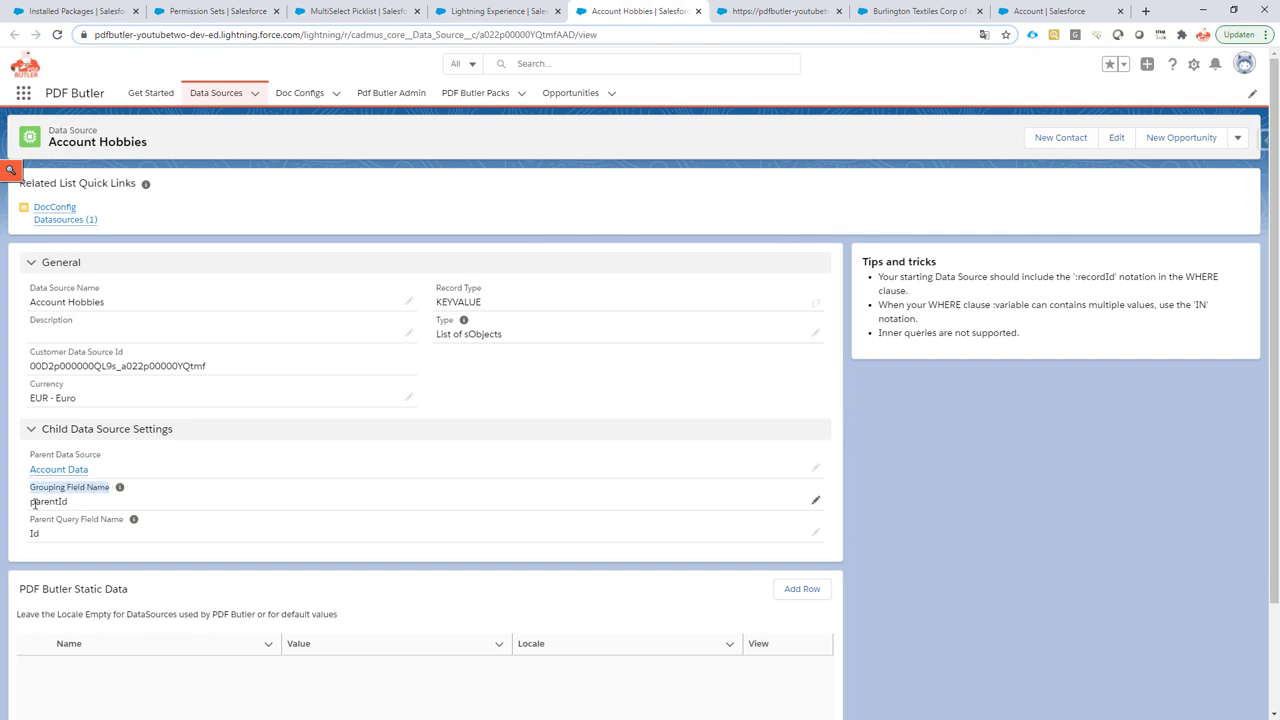
drag(30, 501, 70, 508)
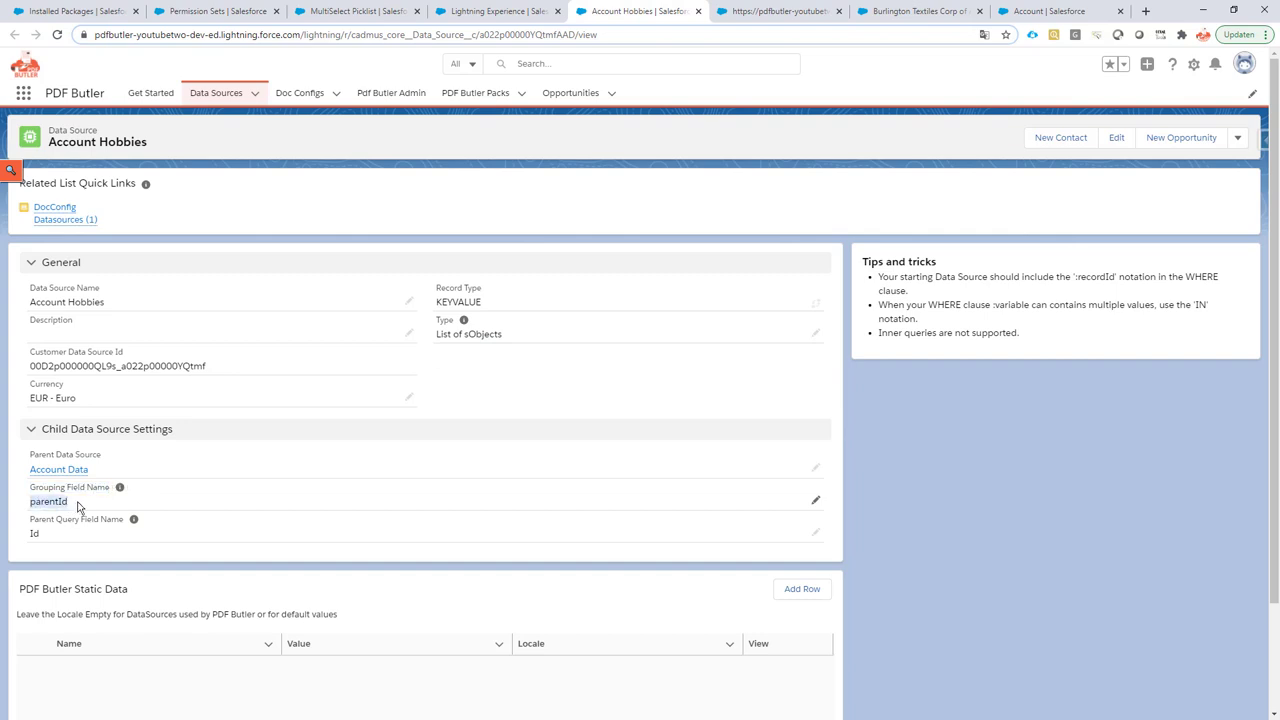
click(816, 500)
drag(92, 513, 44, 512)
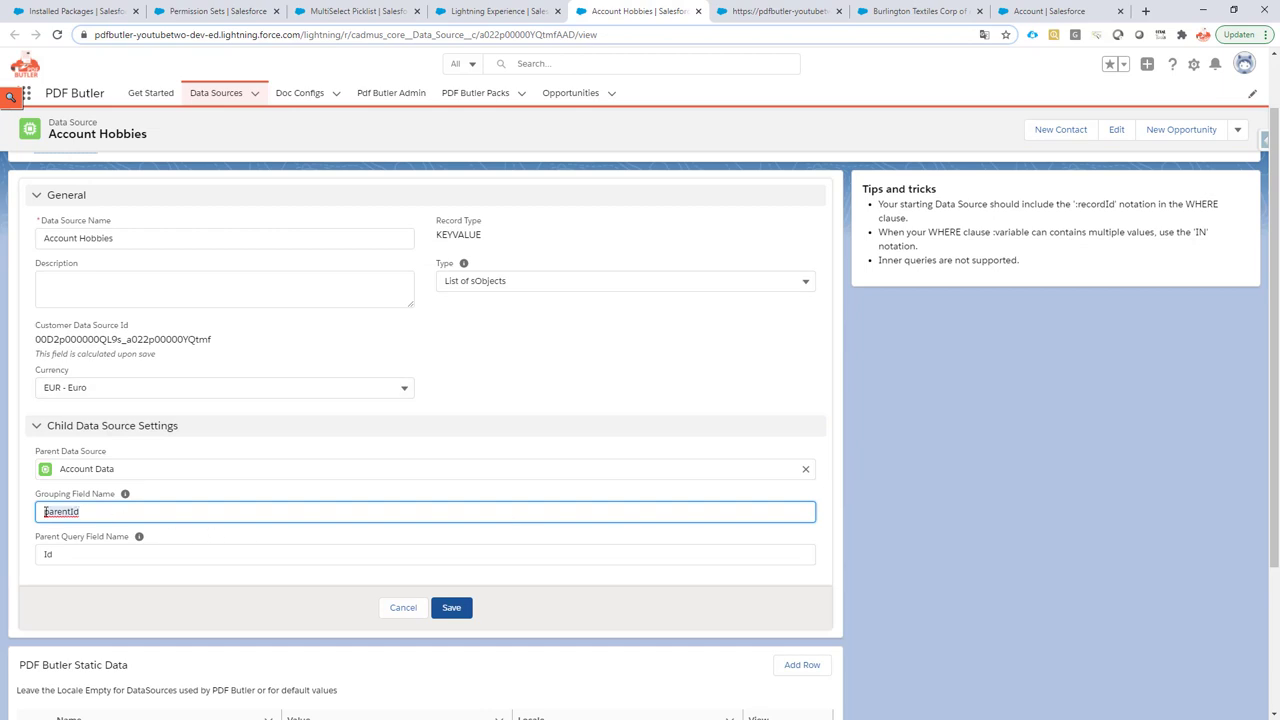
key(Tab)
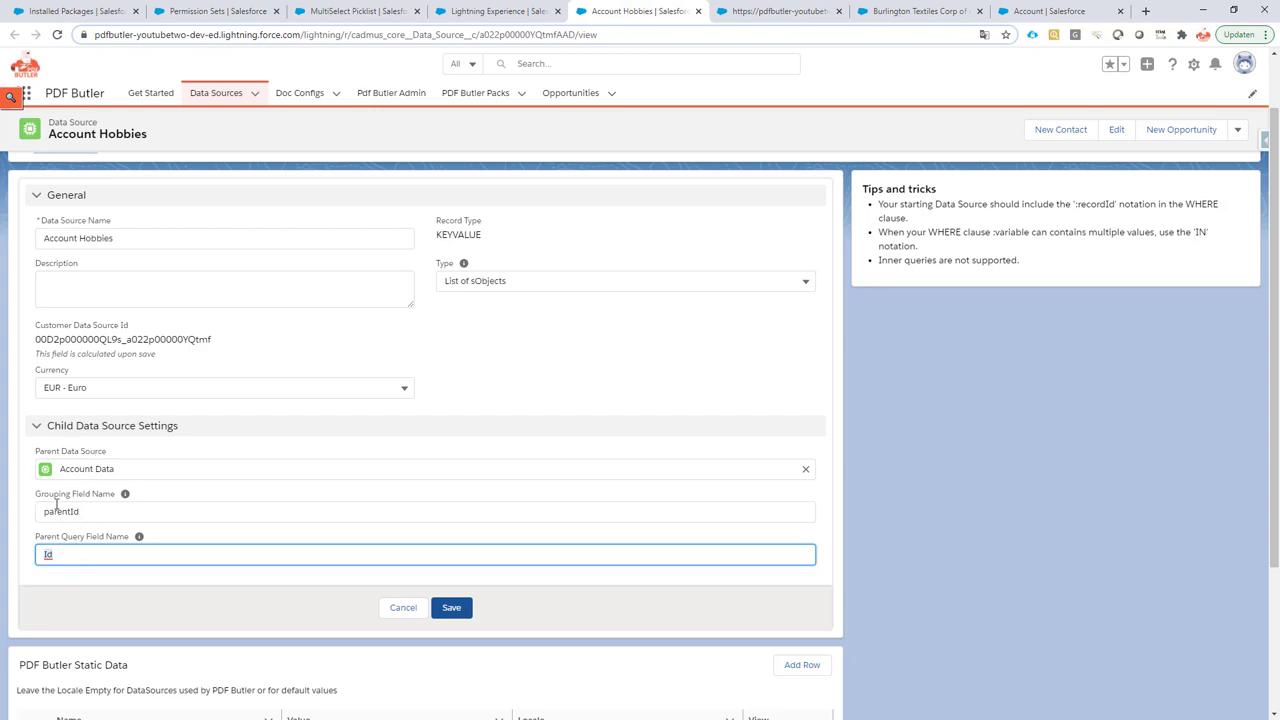
click(402, 609)
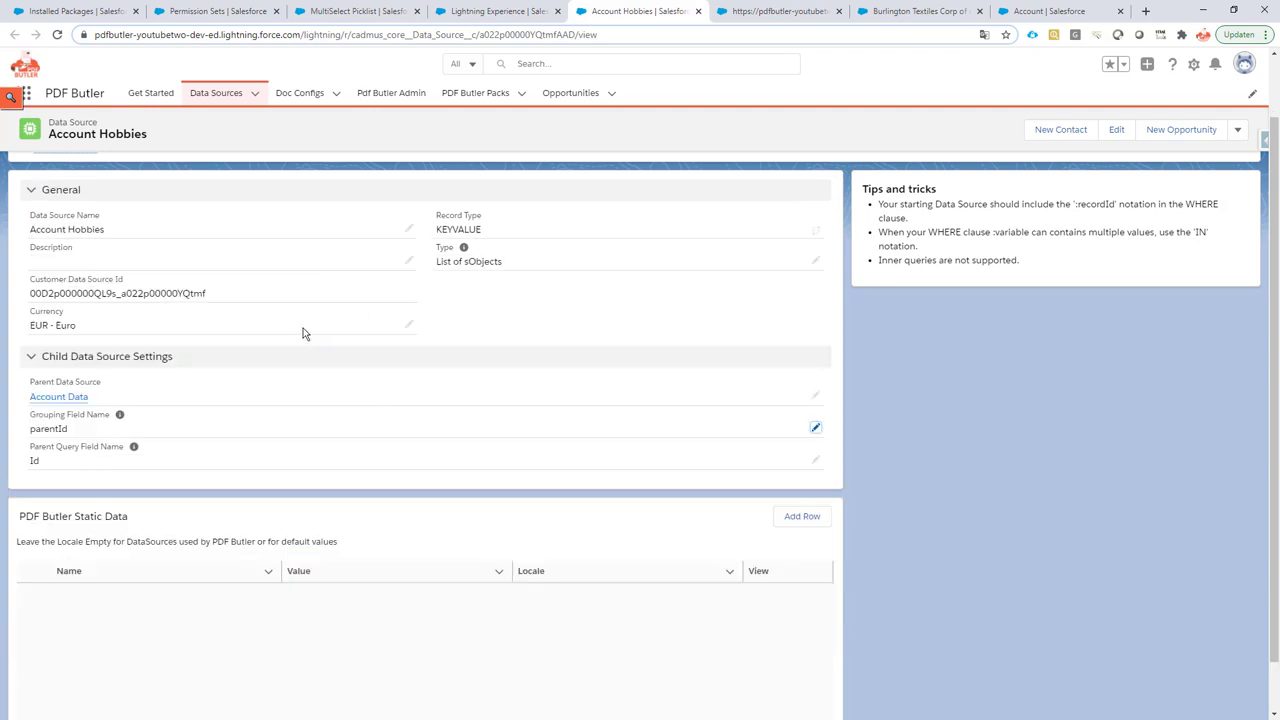
Open the Process MultiSelect actionable from the doc config and put it into edit mode
click(351, 18)
mouse_move(189, 207)
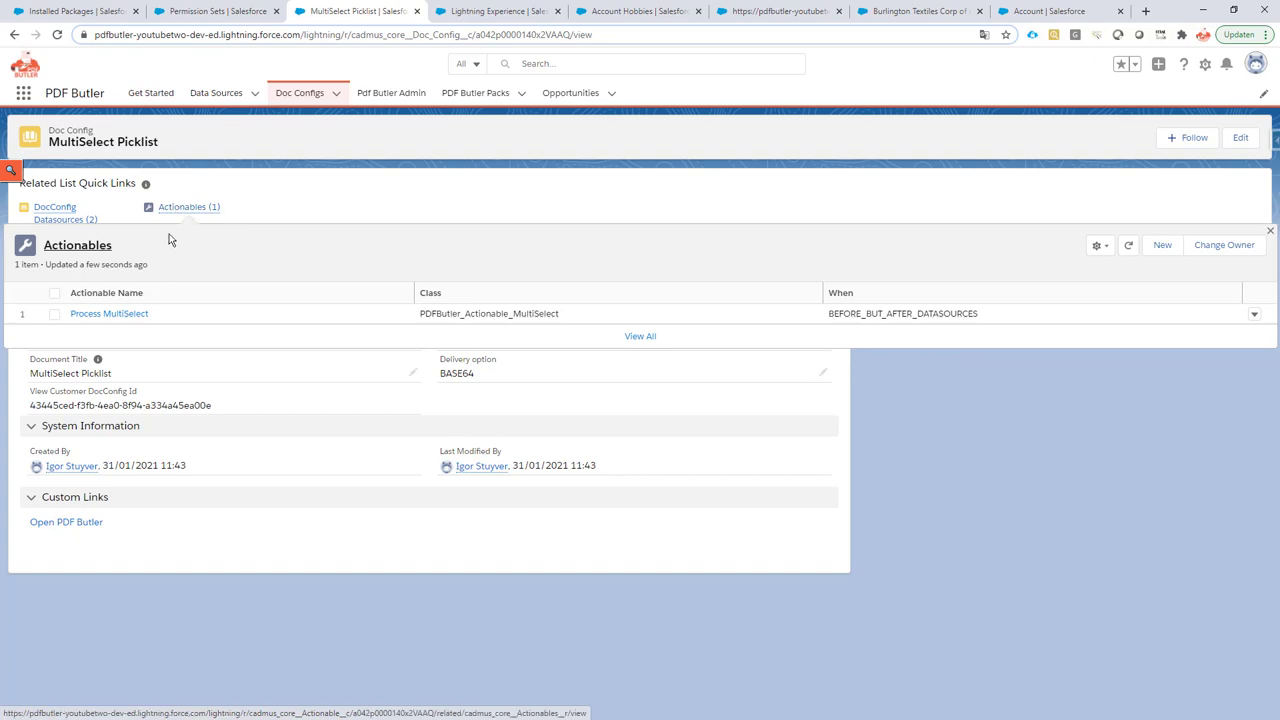
click(122, 317)
click(72, 12)
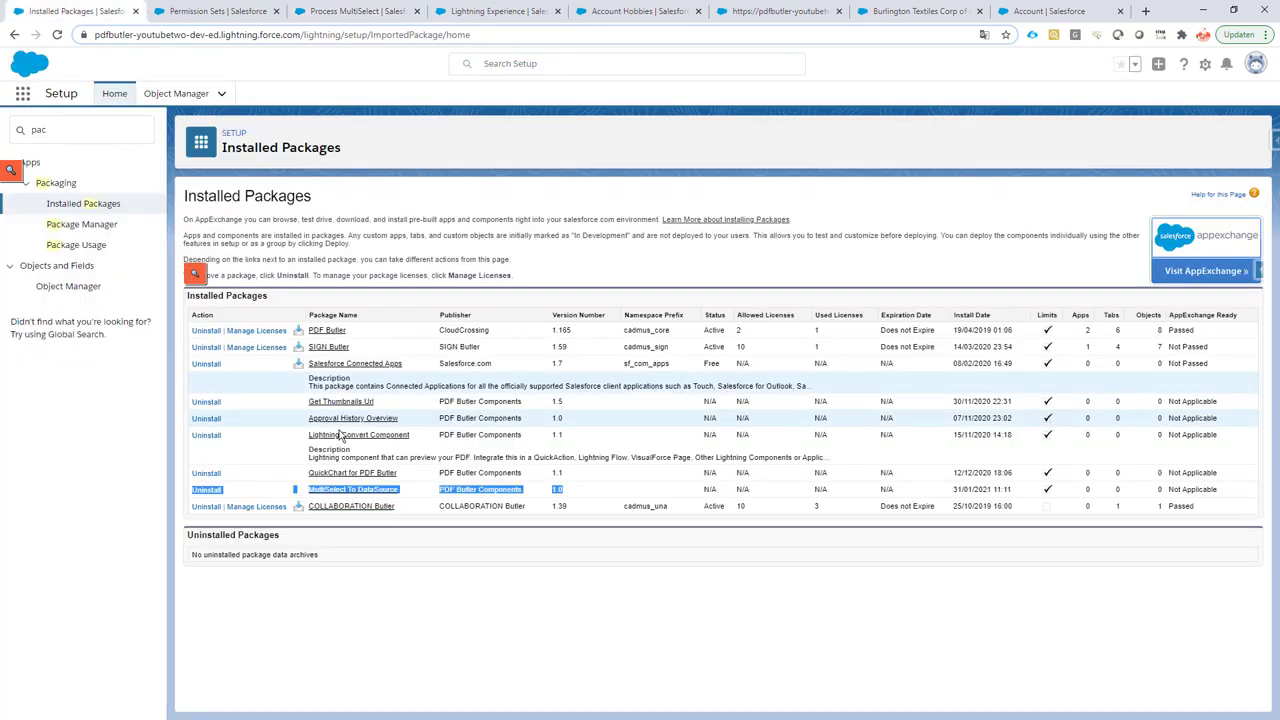
click(362, 14)
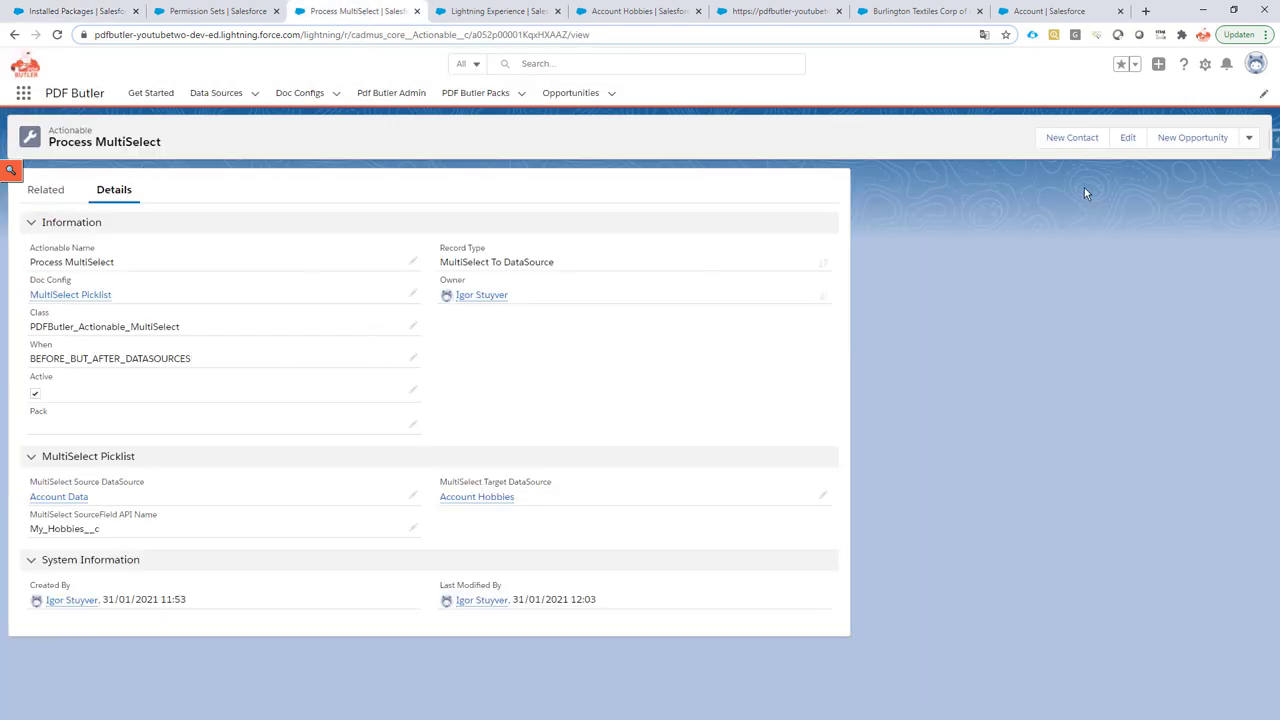
click(1127, 139)
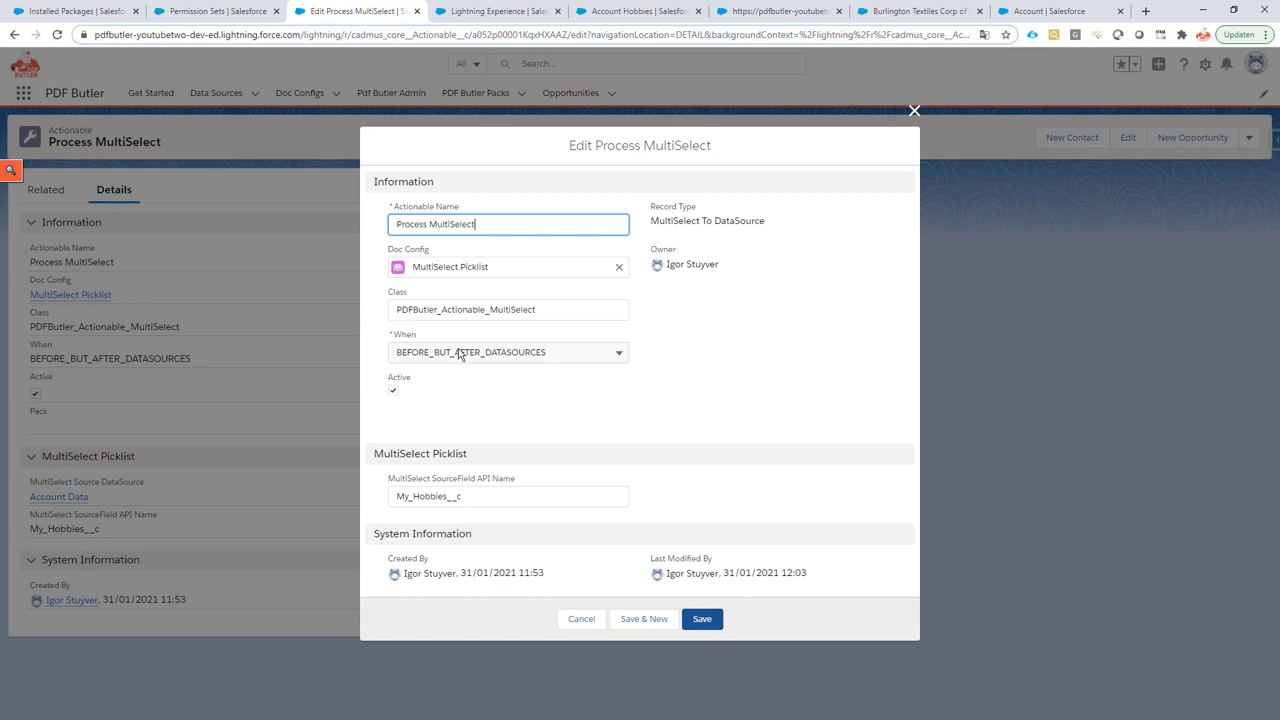
Compare the actionable's name and class name with the MultiSelect To DataSource package
drag(492, 199, 393, 197)
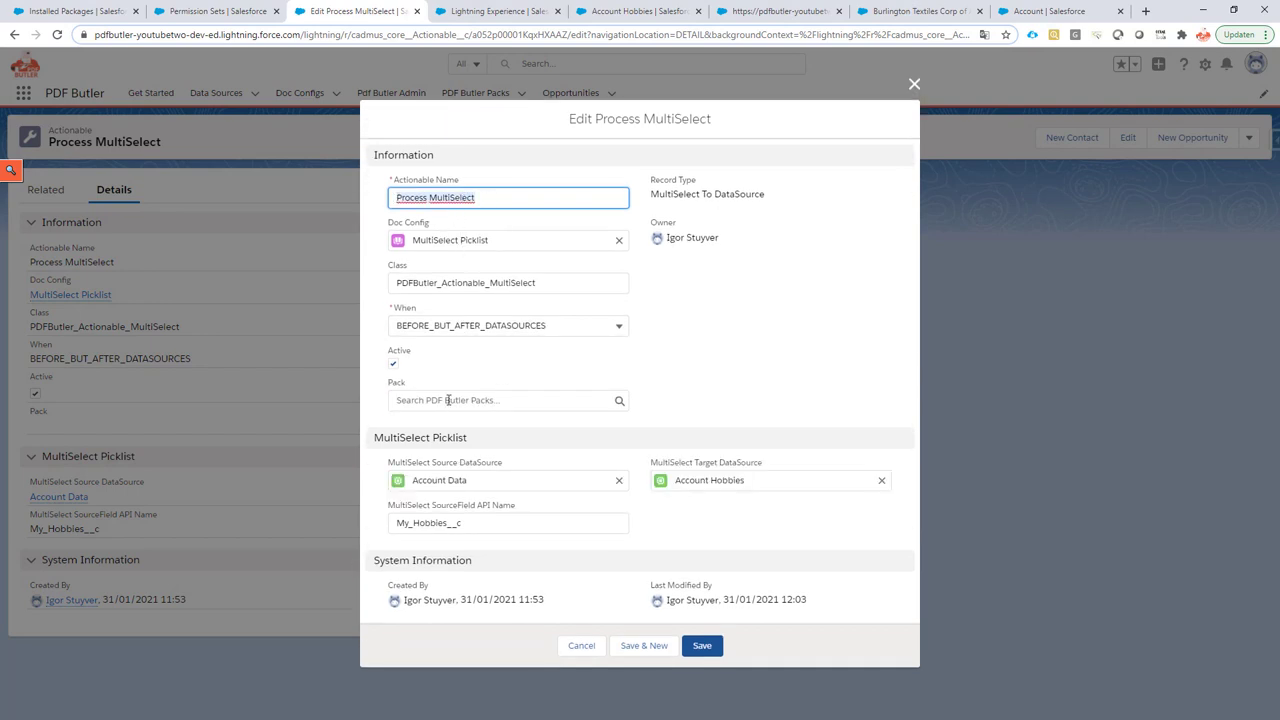
drag(397, 282, 585, 290)
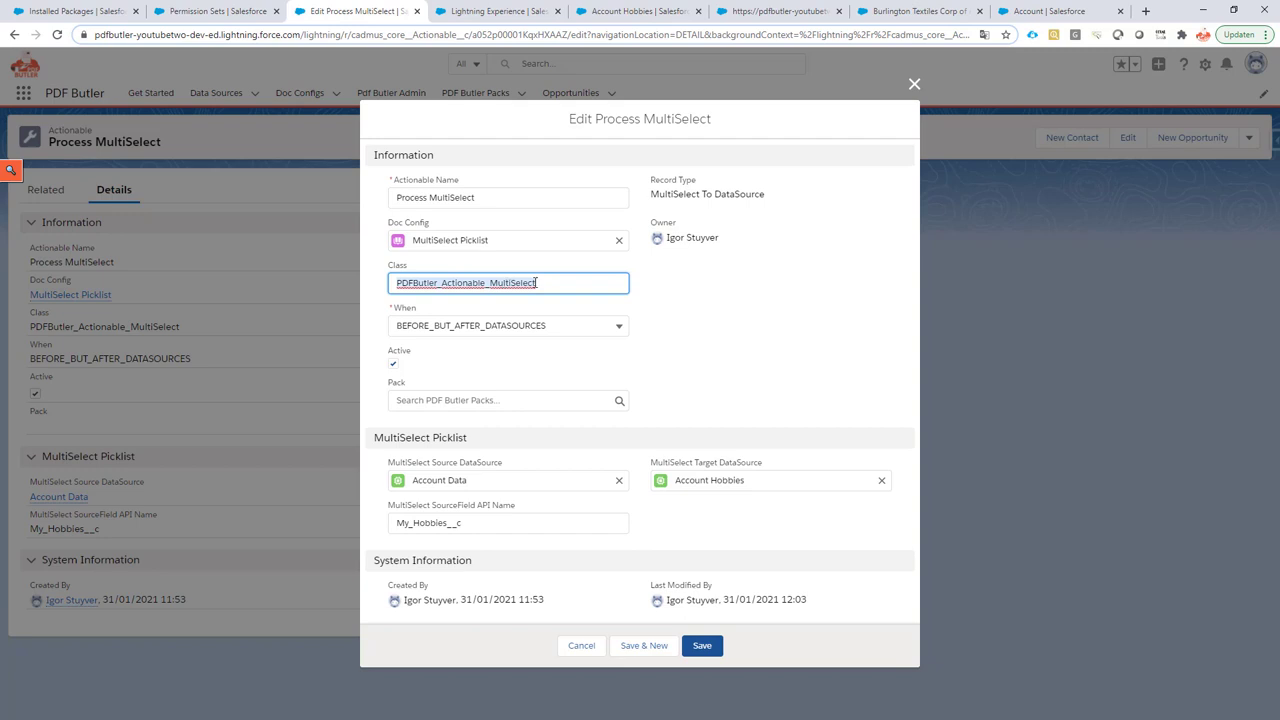
click(557, 282)
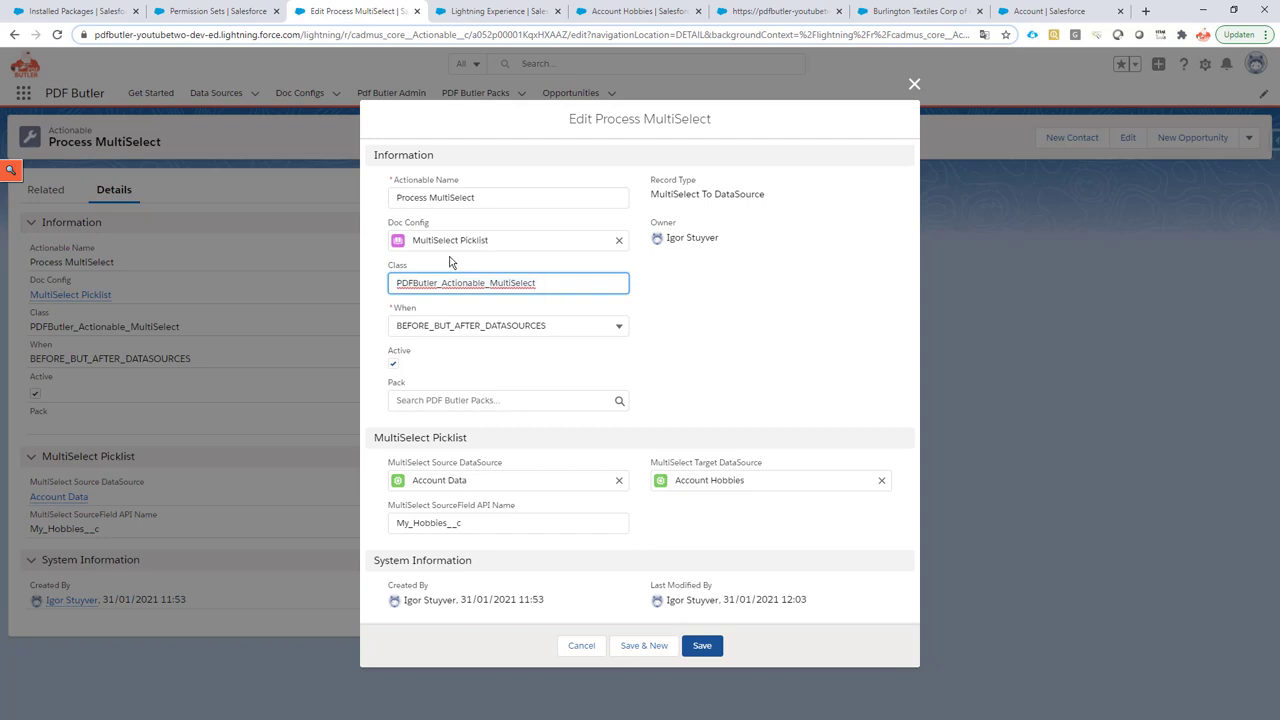
click(70, 11)
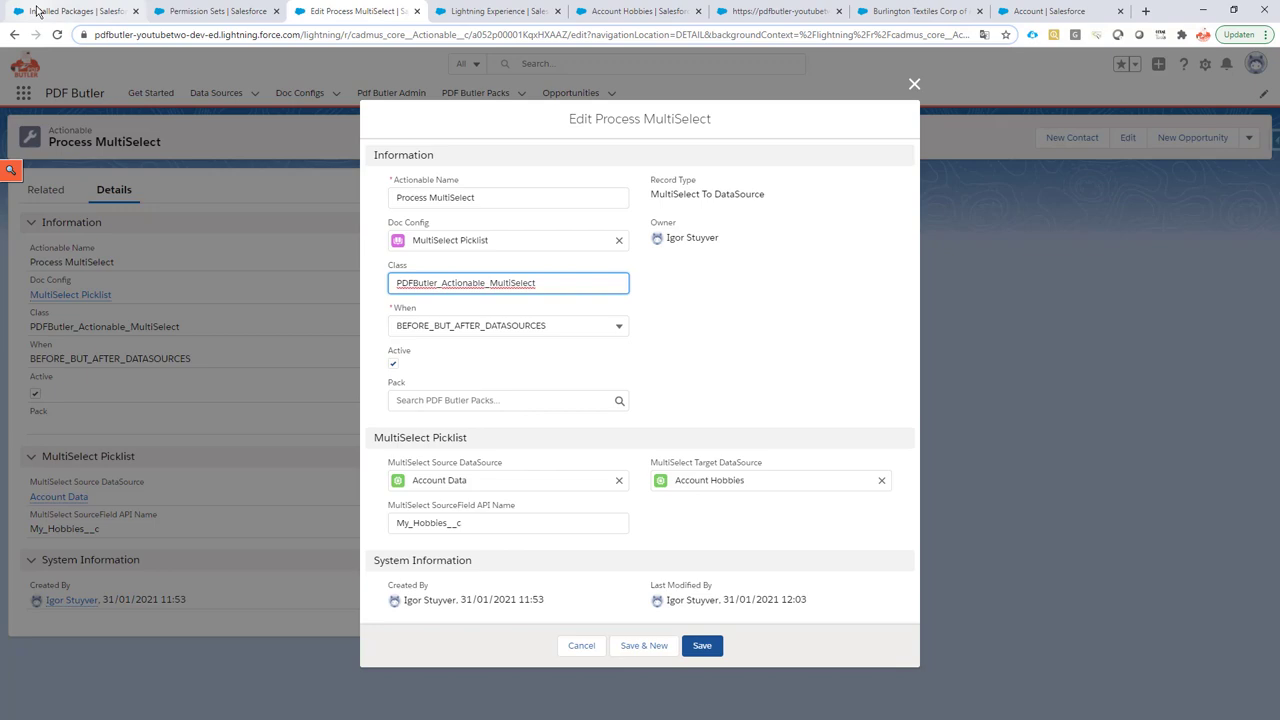
triple_click(337, 489)
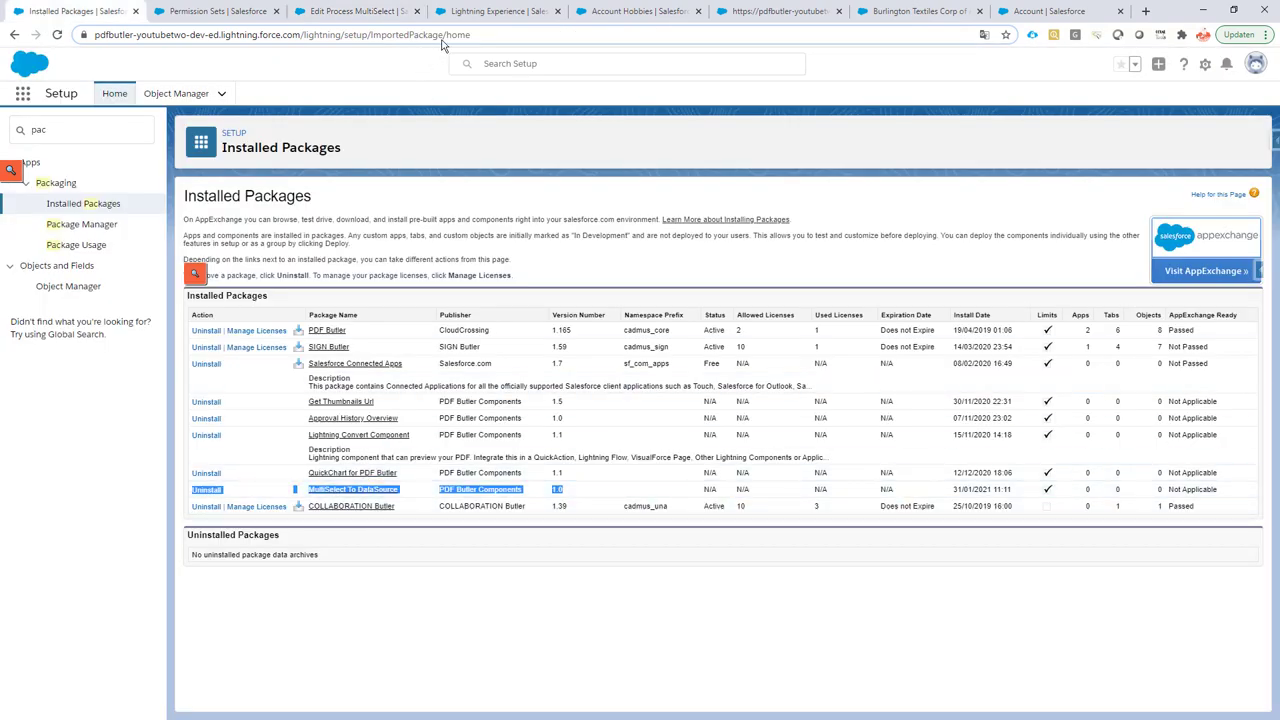
click(382, 14)
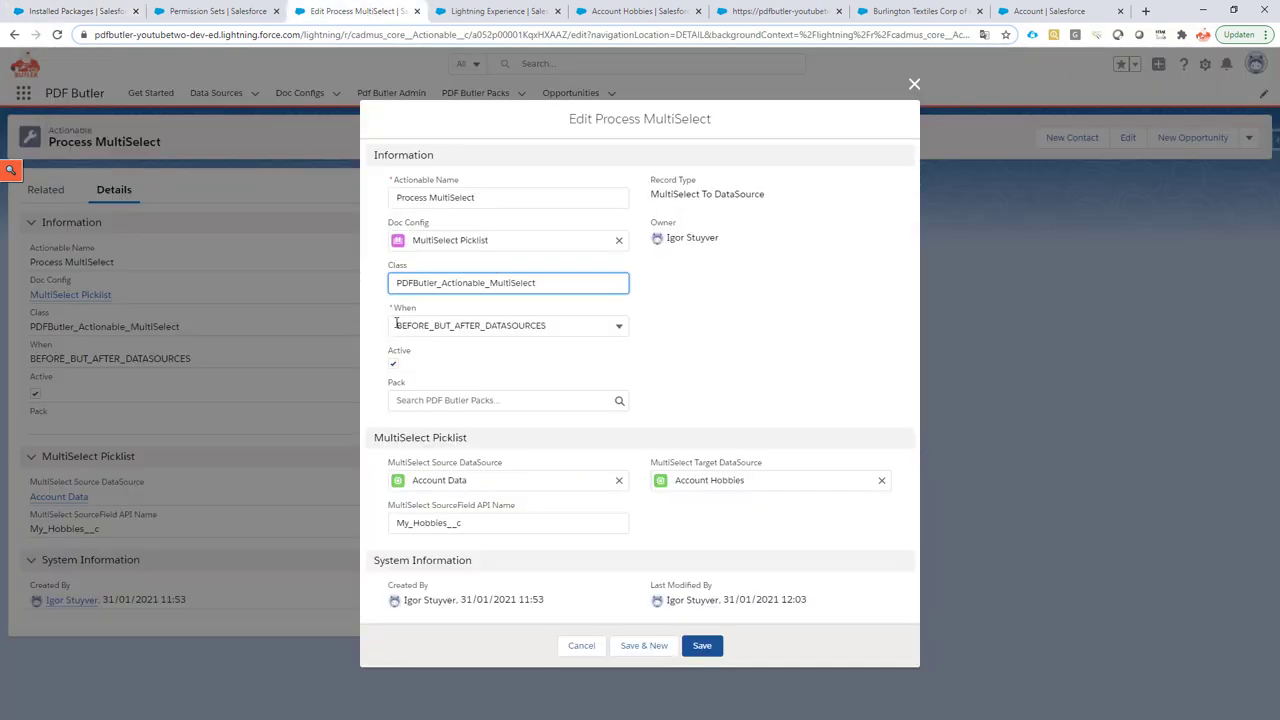
Inspect the actionable's When setting options, source data source and source field
drag(397, 324, 590, 324)
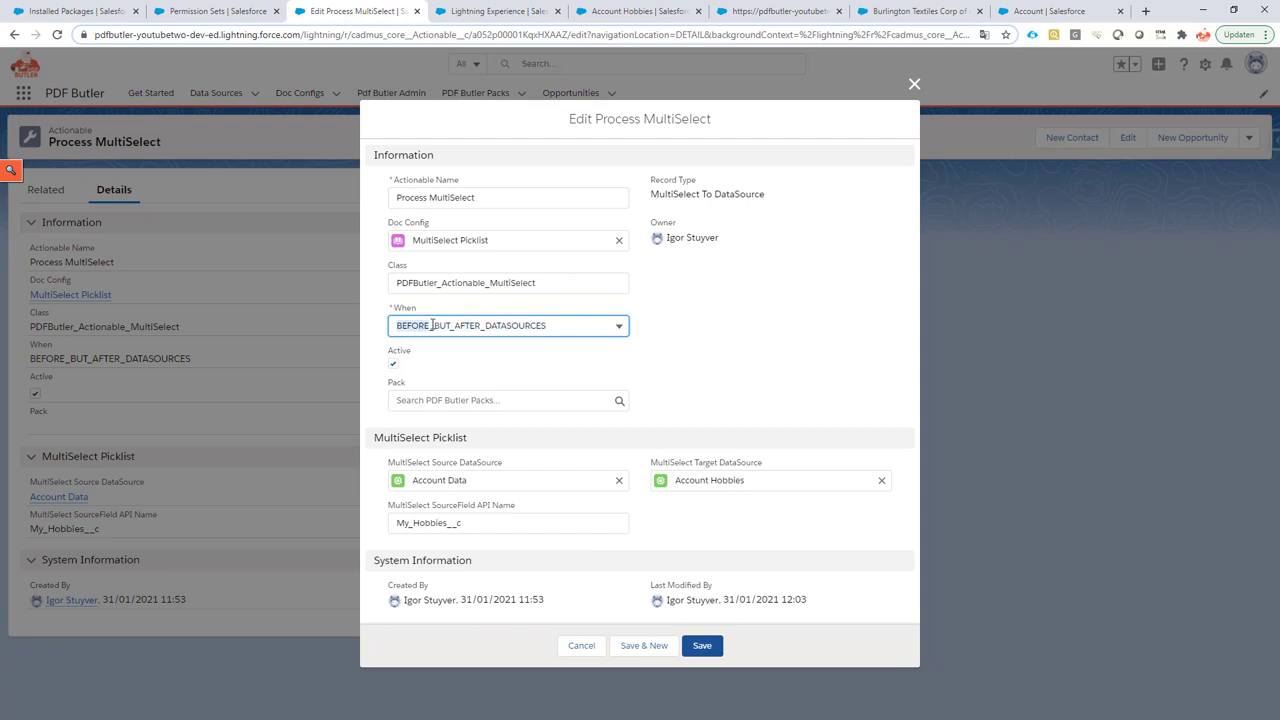
drag(431, 325, 561, 329)
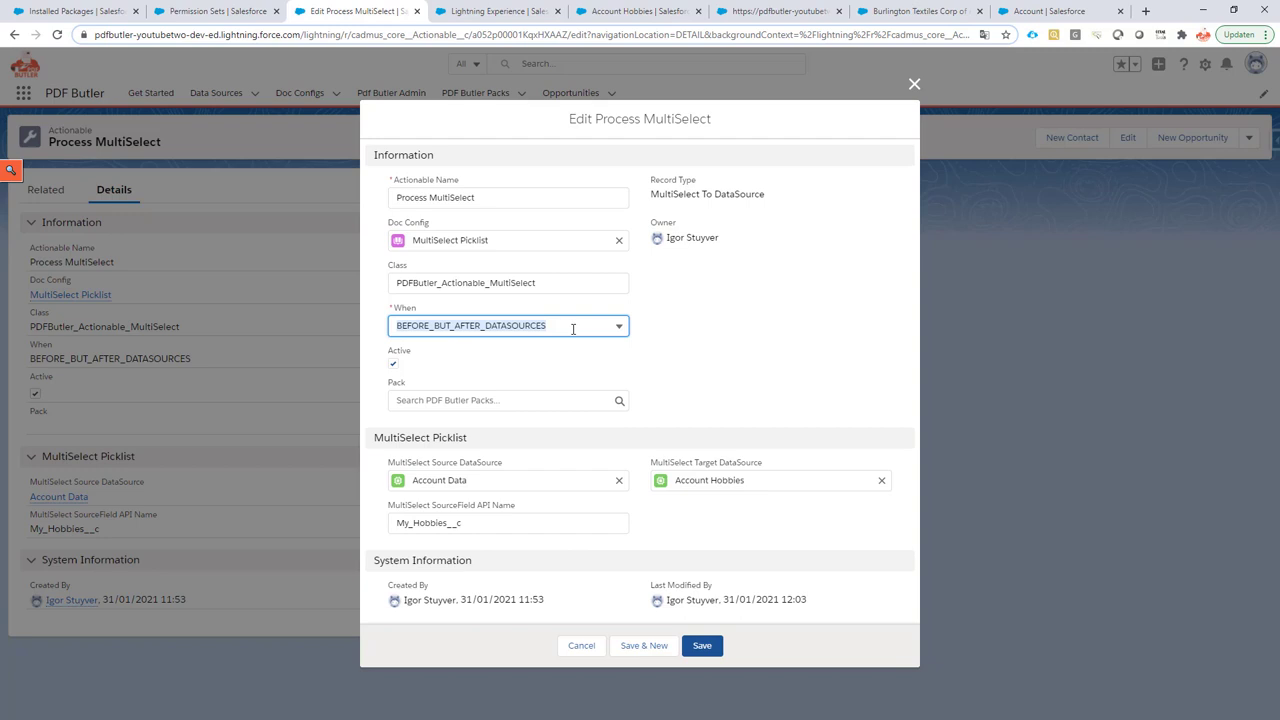
click(573, 328)
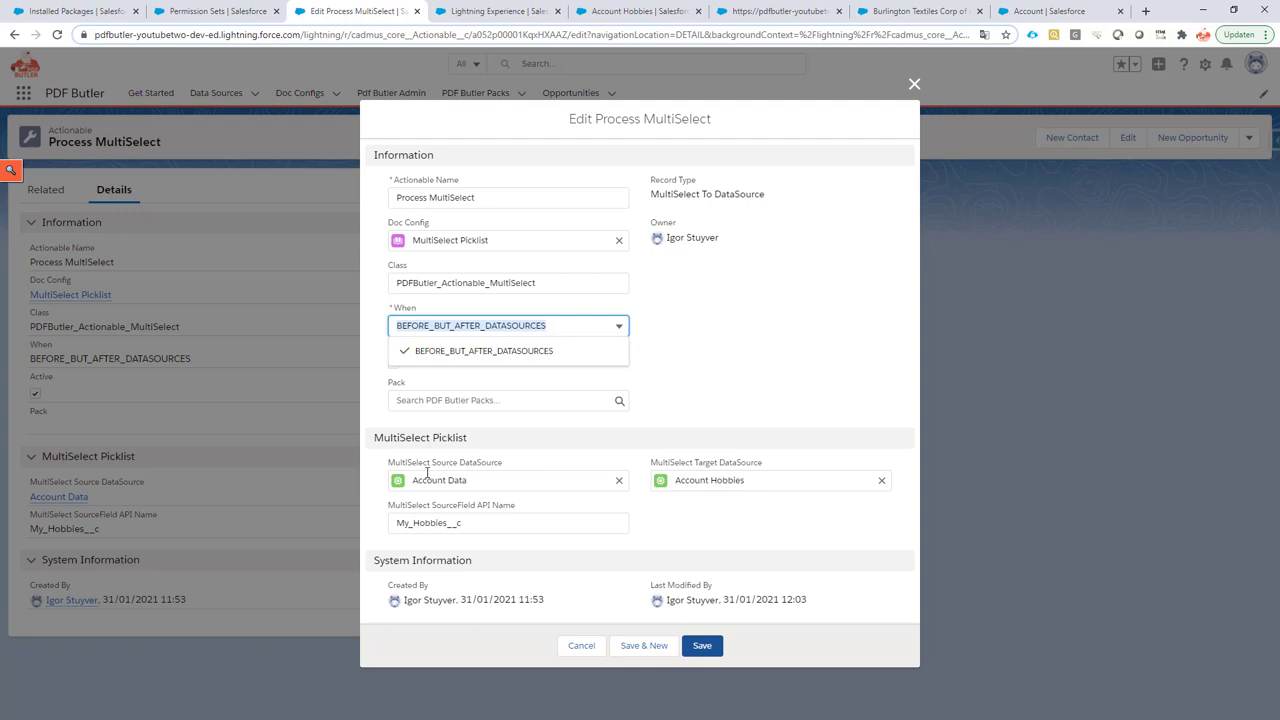
drag(431, 460, 502, 462)
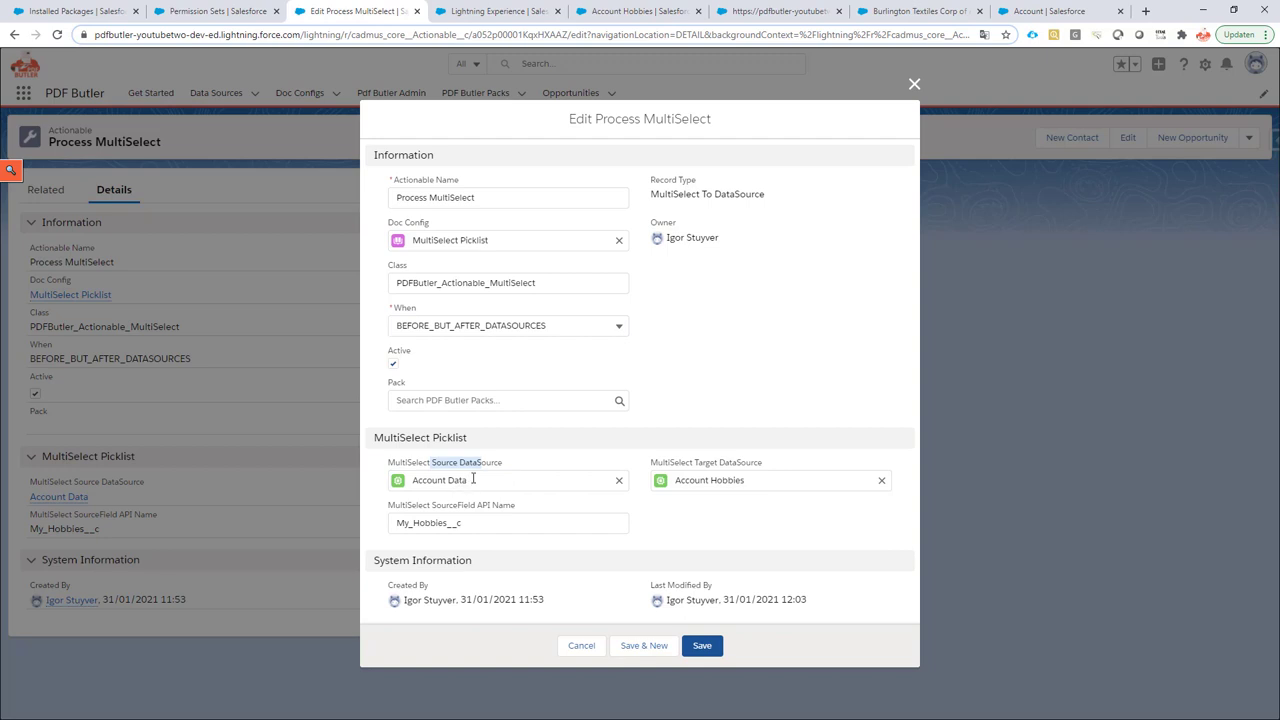
drag(472, 523, 381, 523)
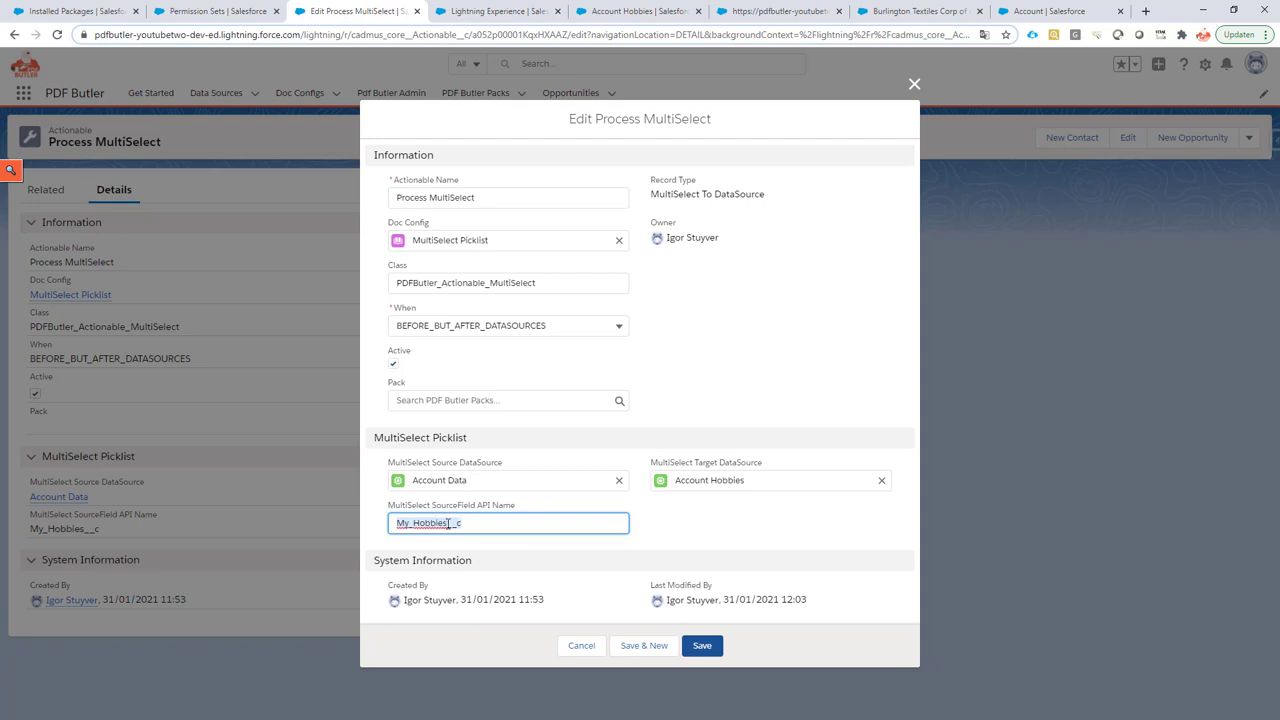
Confirm the My_Hobbies__c field API name, then cancel the actionable edit without saving
click(1040, 11)
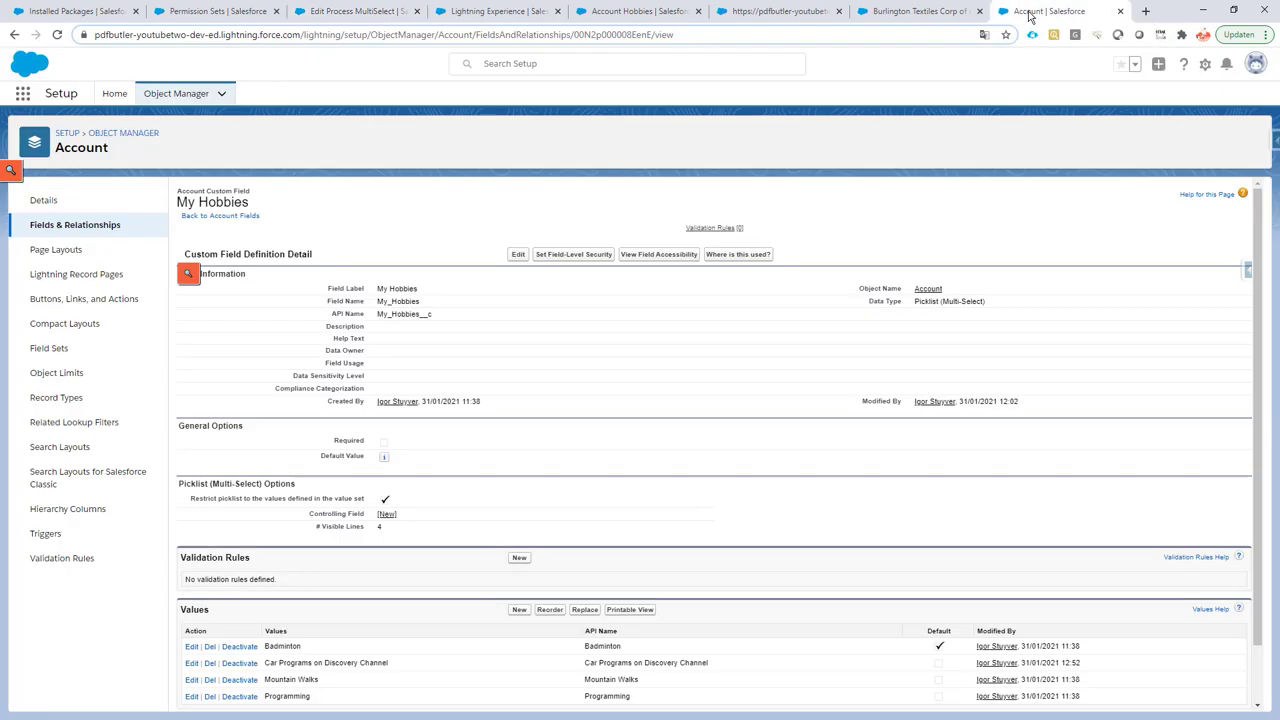
double_click(406, 317)
click(328, 13)
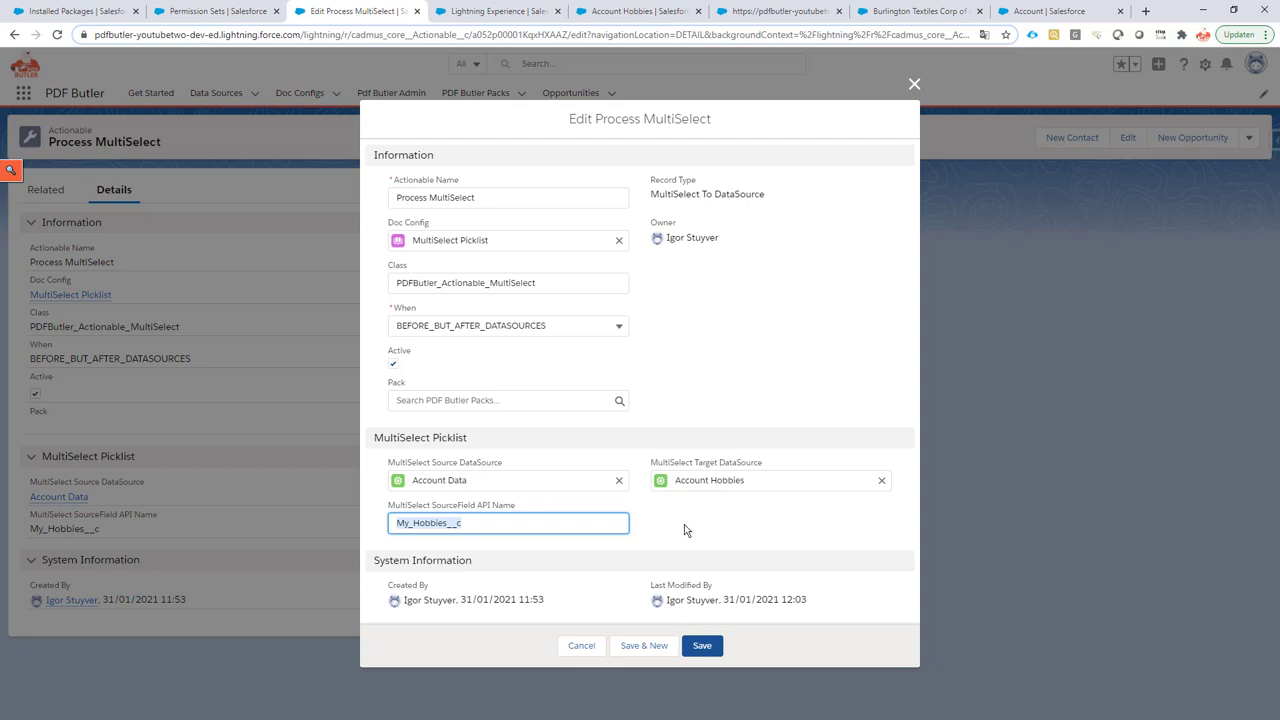
click(582, 646)
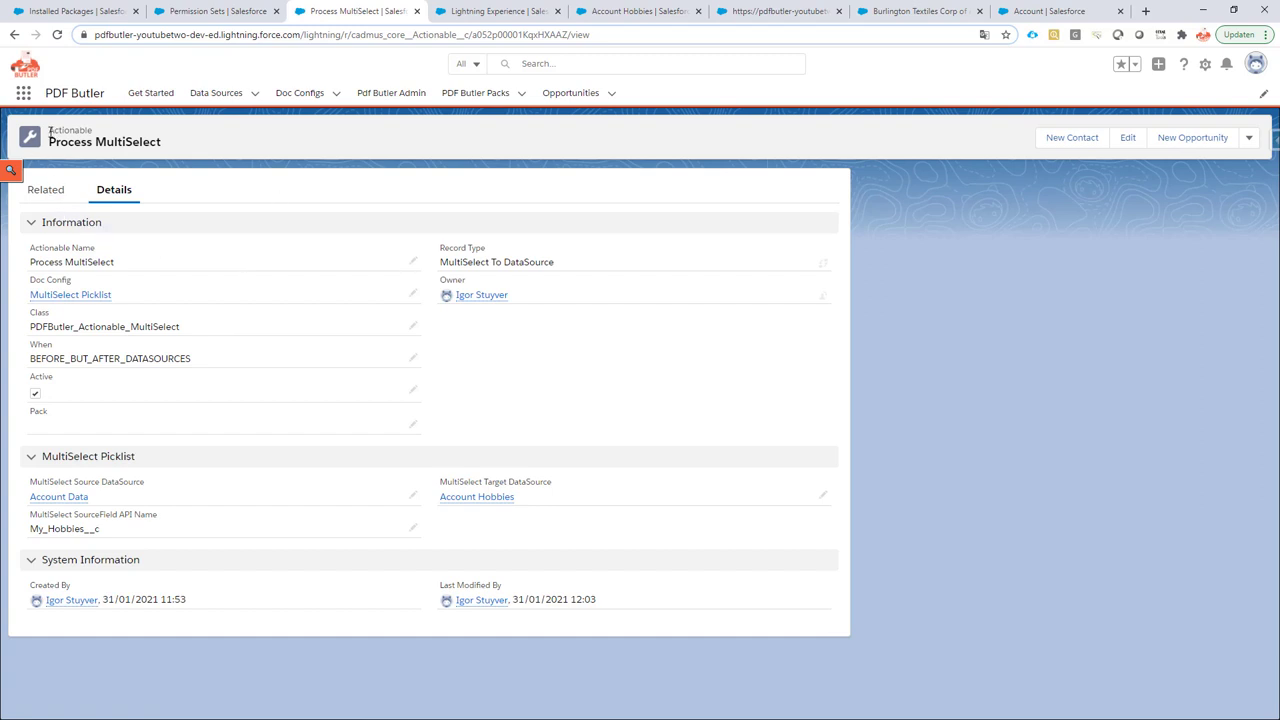
Go to the PDF Butler doc config page and over to the Word hobbies template
drag(50, 130, 96, 138)
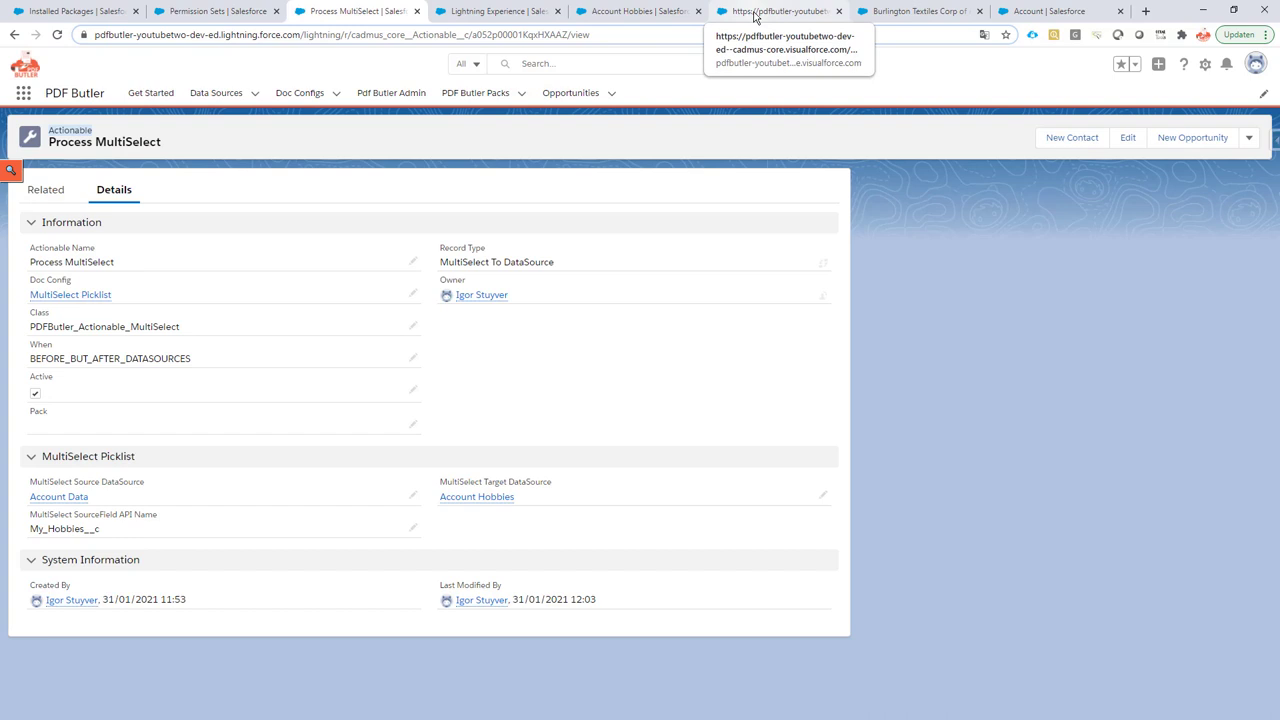
click(755, 12)
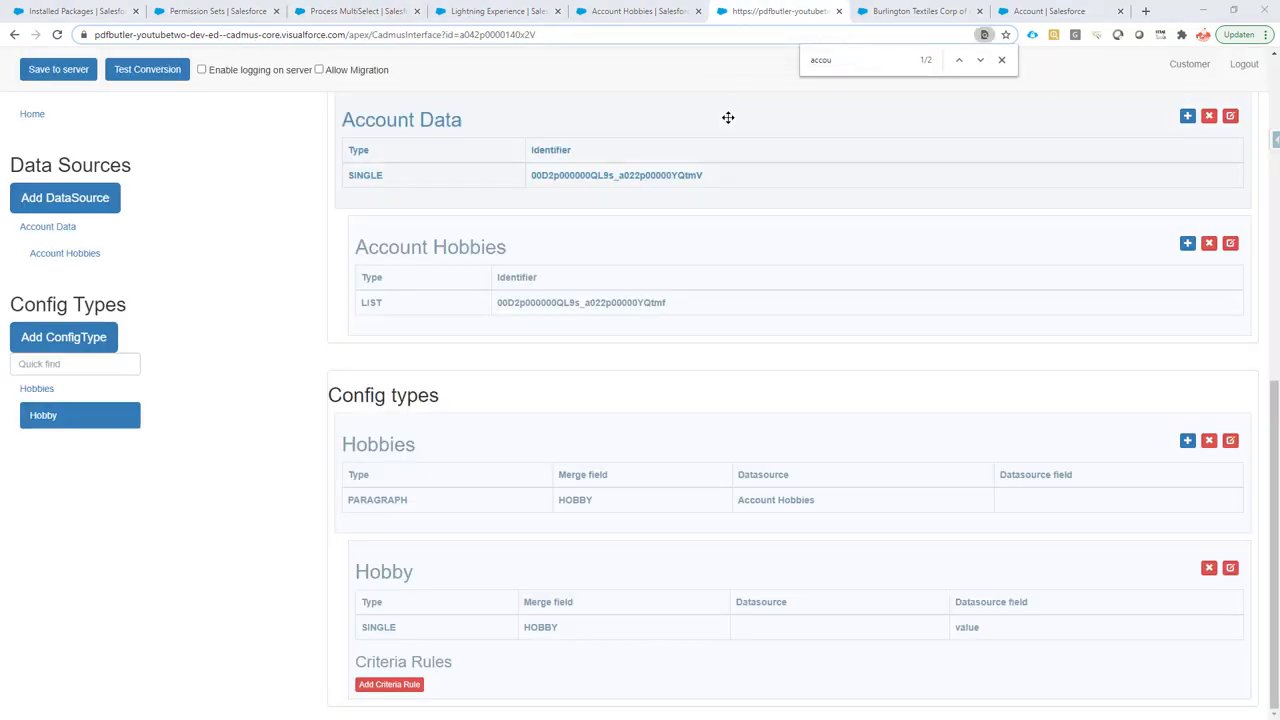
key(alt+Tab)
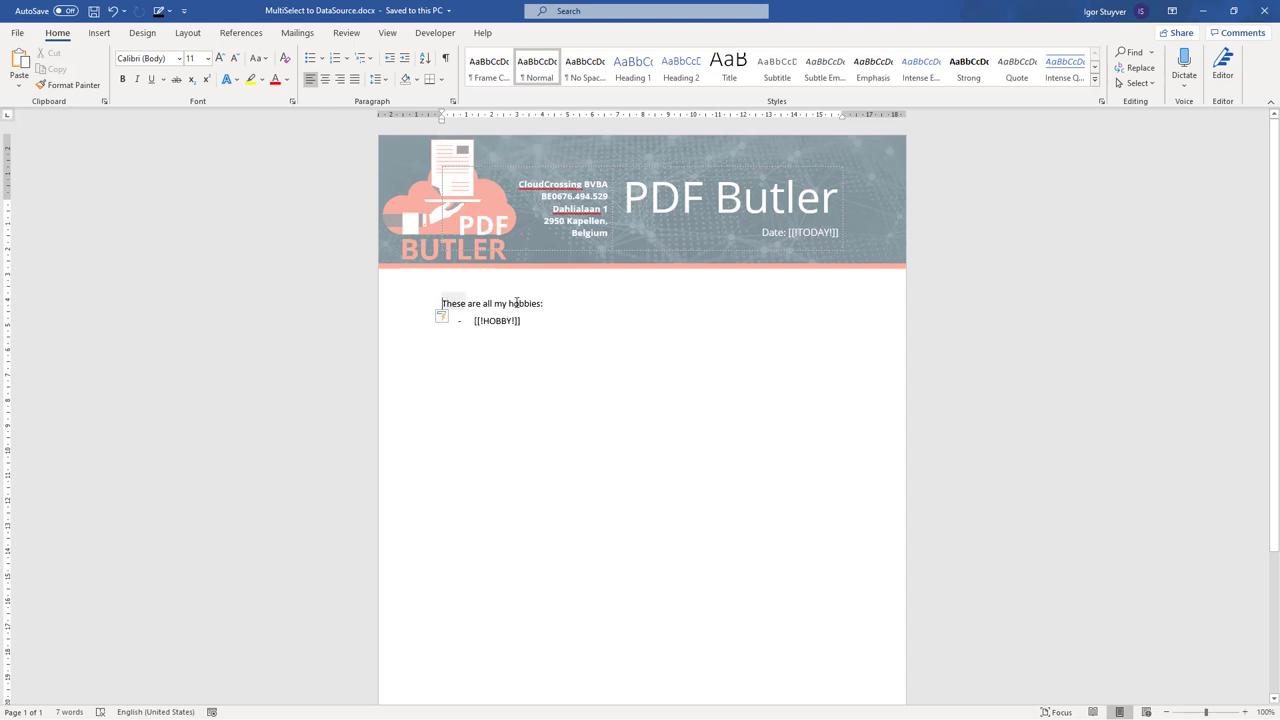
Review the template's 'These are all my hobbies:' line and bulleted [[!HOBBY!]] placeholder without editing
drag(441, 302, 548, 303)
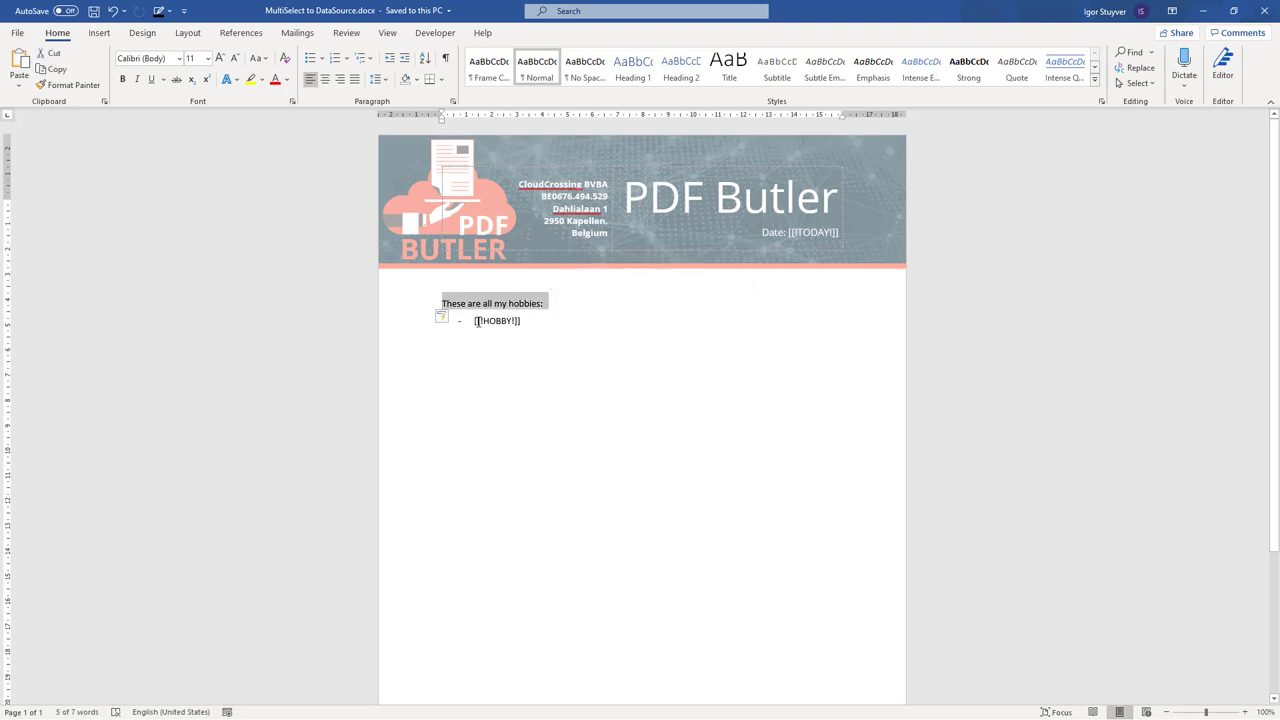
drag(473, 321, 527, 321)
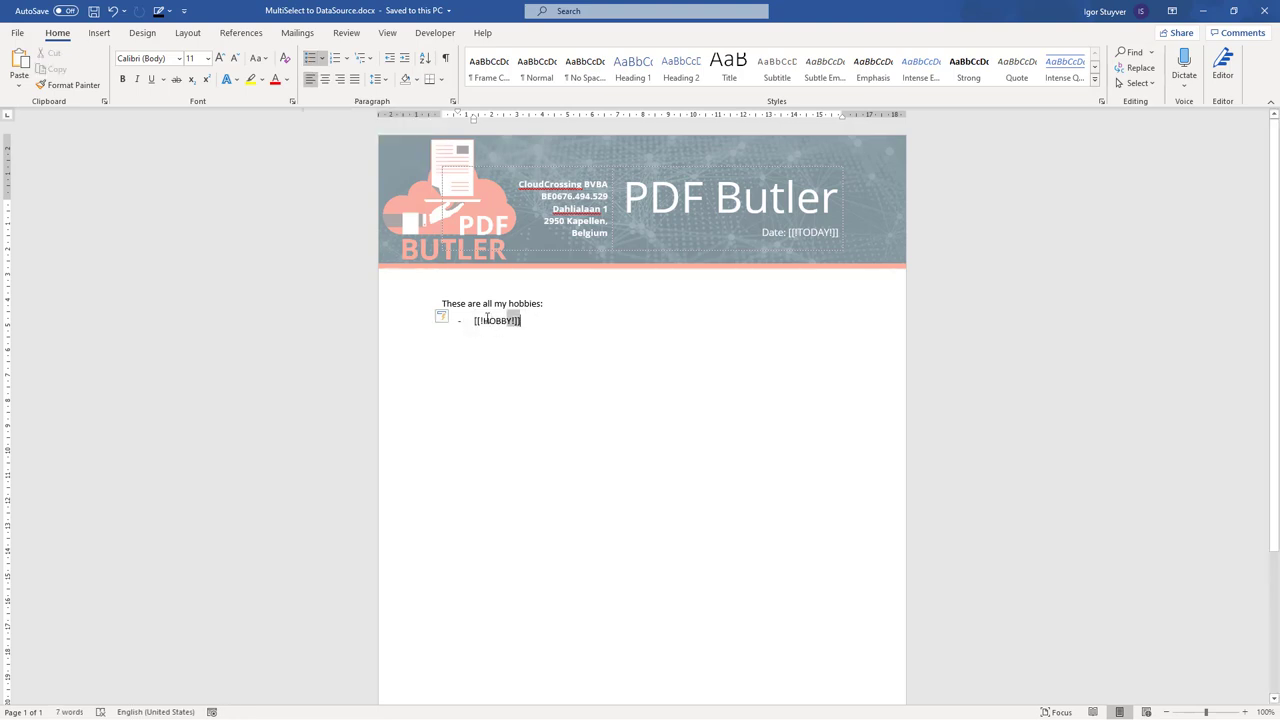
double_click(503, 325)
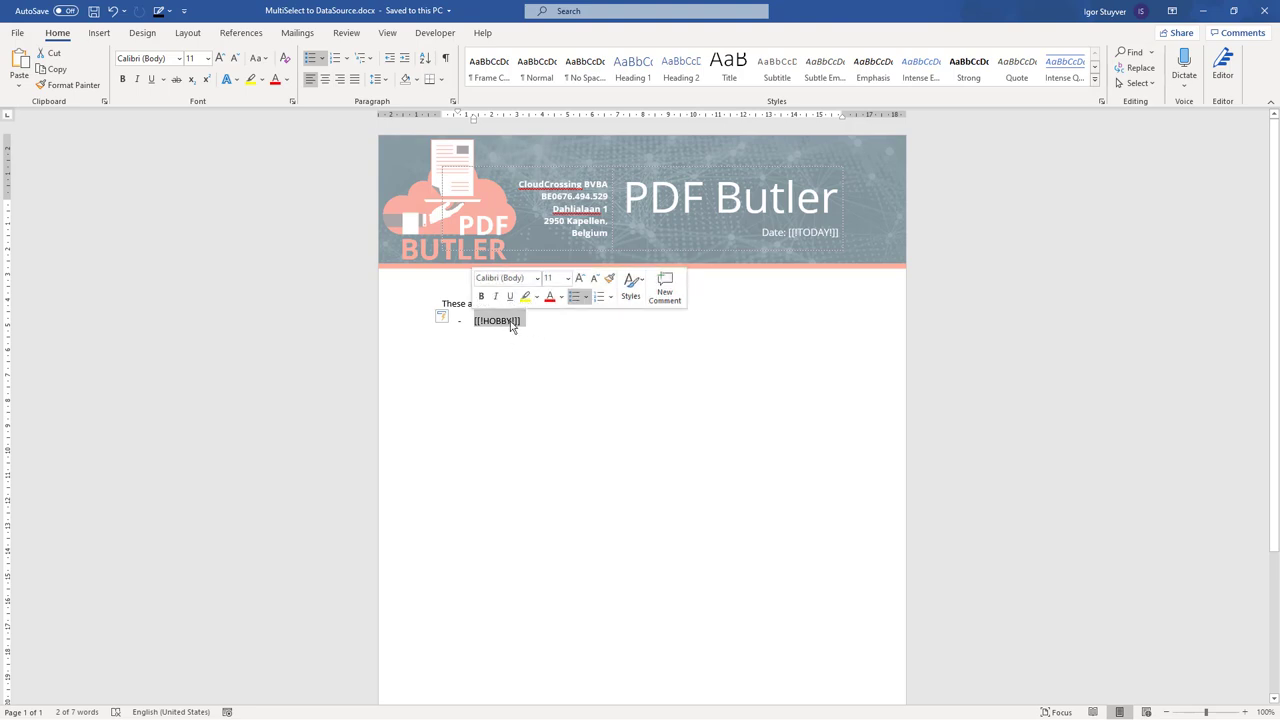
click(563, 319)
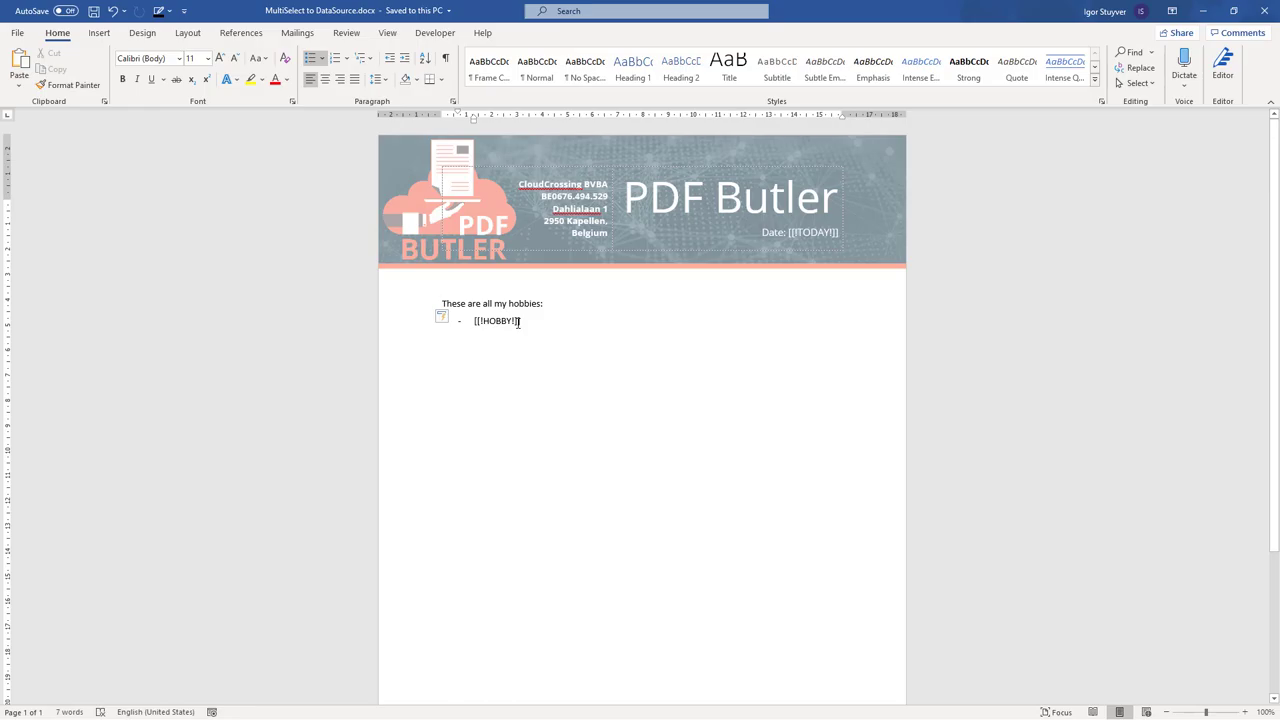
key(alt+Tab)
Scroll the doc config to the Account Hobbies data source and open its settings
scroll(300, 265, up, 1)
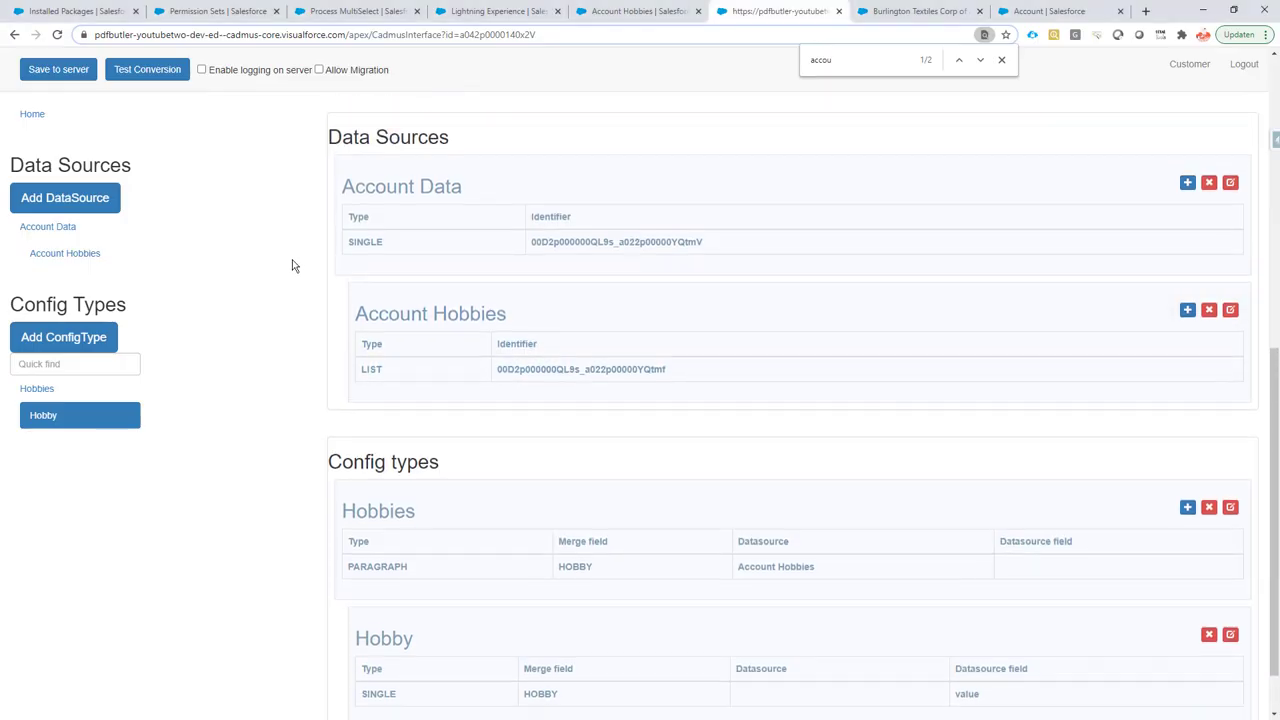
scroll(397, 251, up, 2)
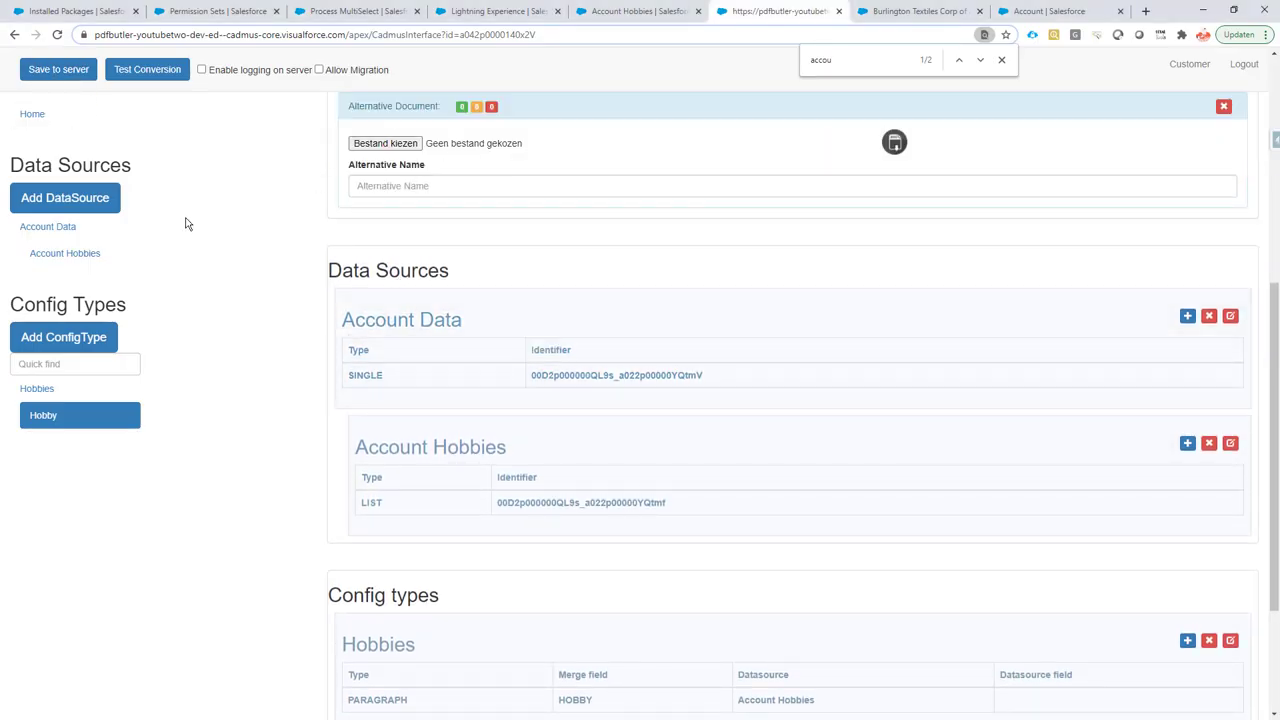
click(55, 227)
scroll(420, 238, up, 1)
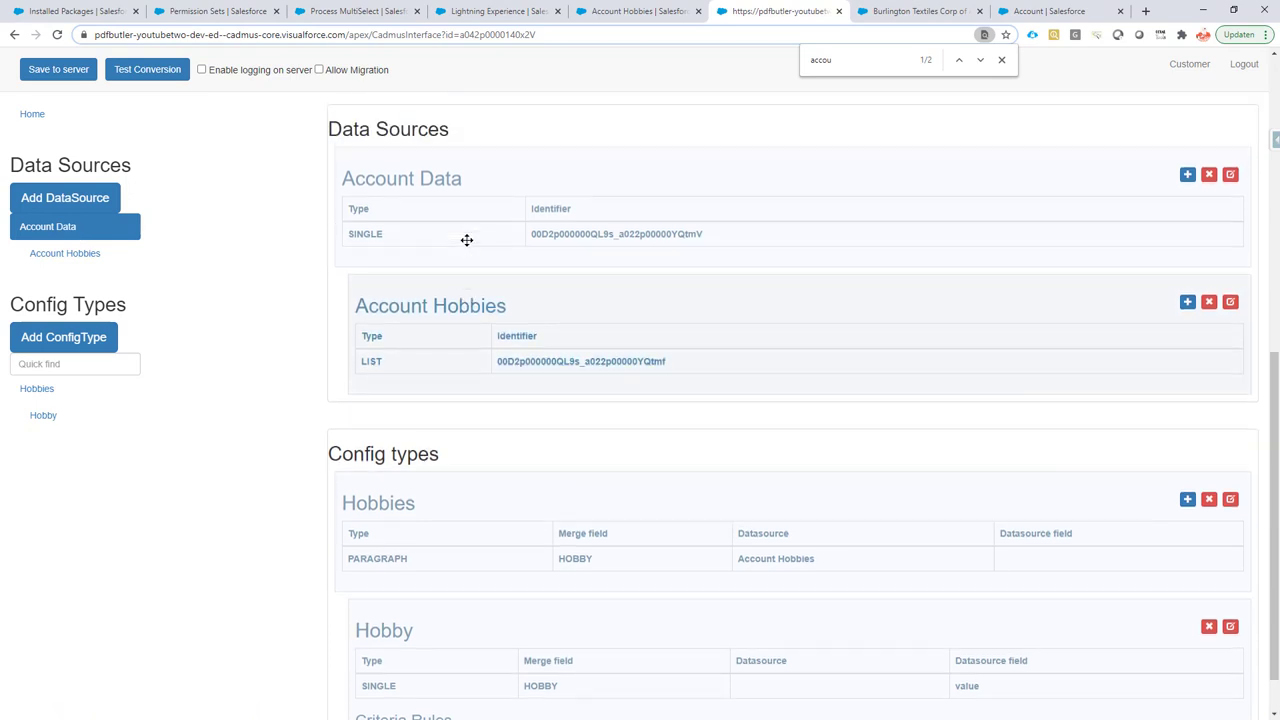
drag(342, 186, 461, 188)
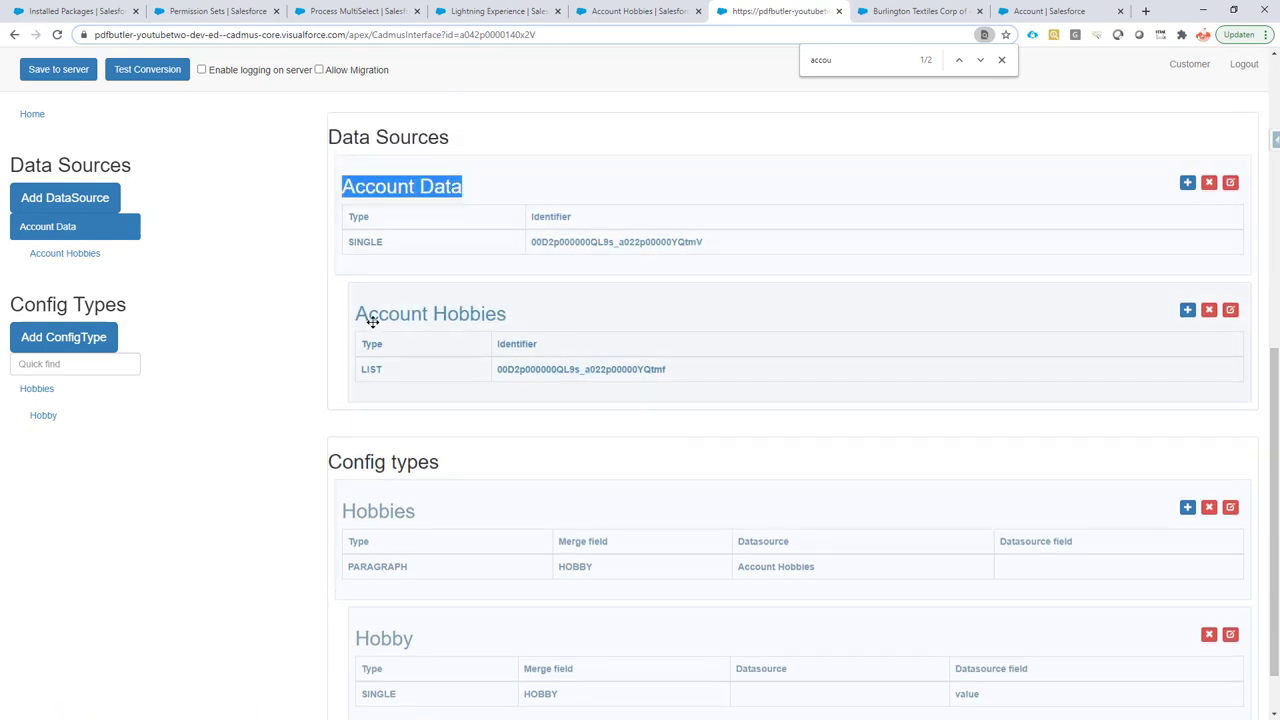
drag(358, 314, 505, 314)
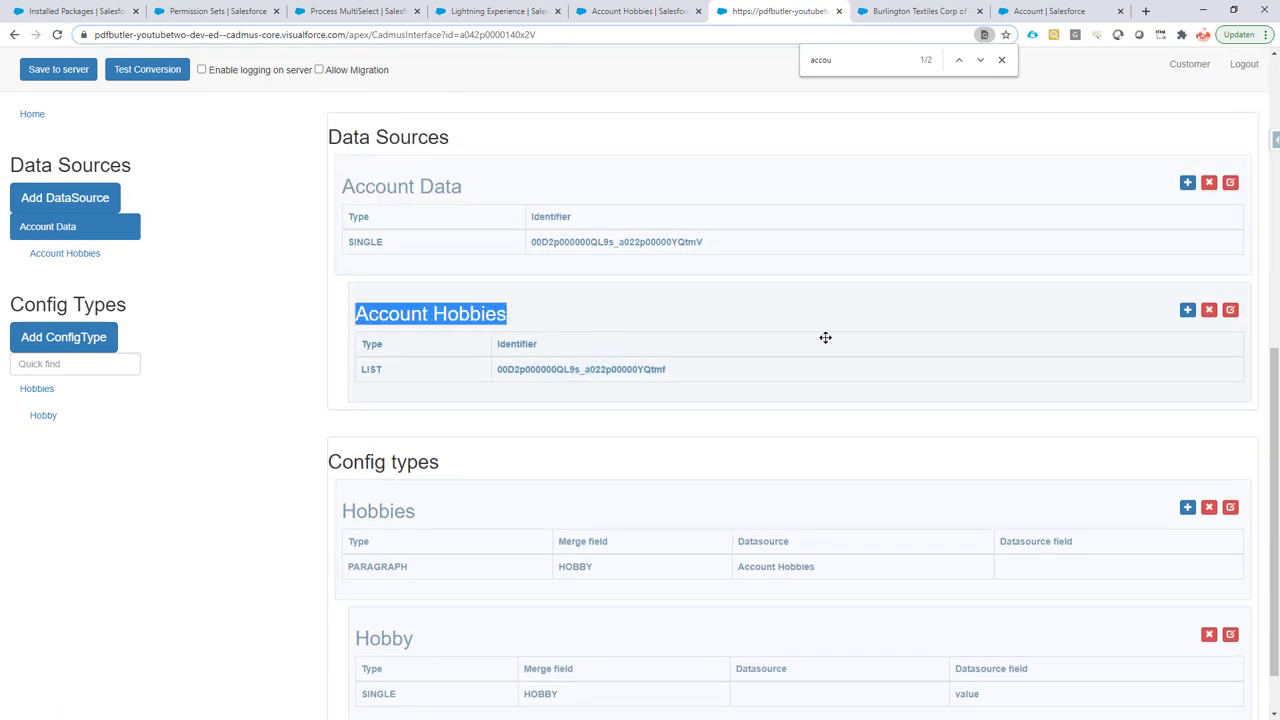
click(1230, 310)
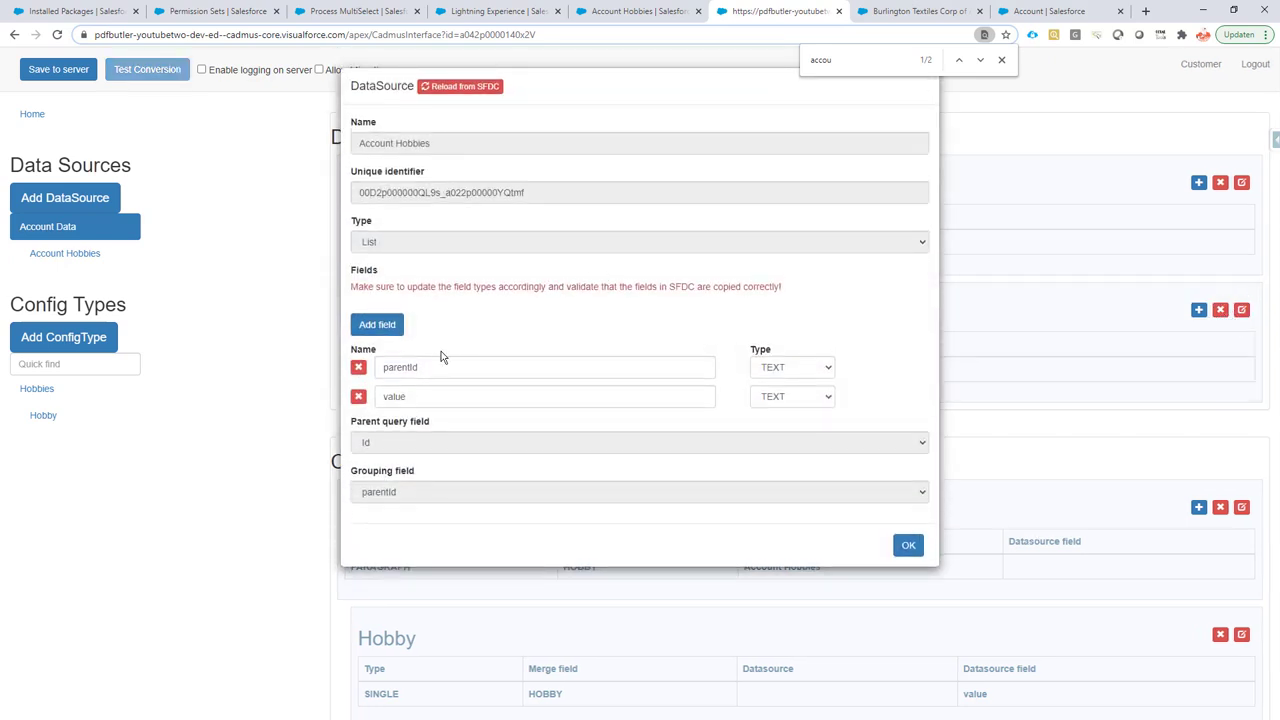
Delete both existing fields and add a new parentId field, copying its name
click(358, 368)
click(358, 368)
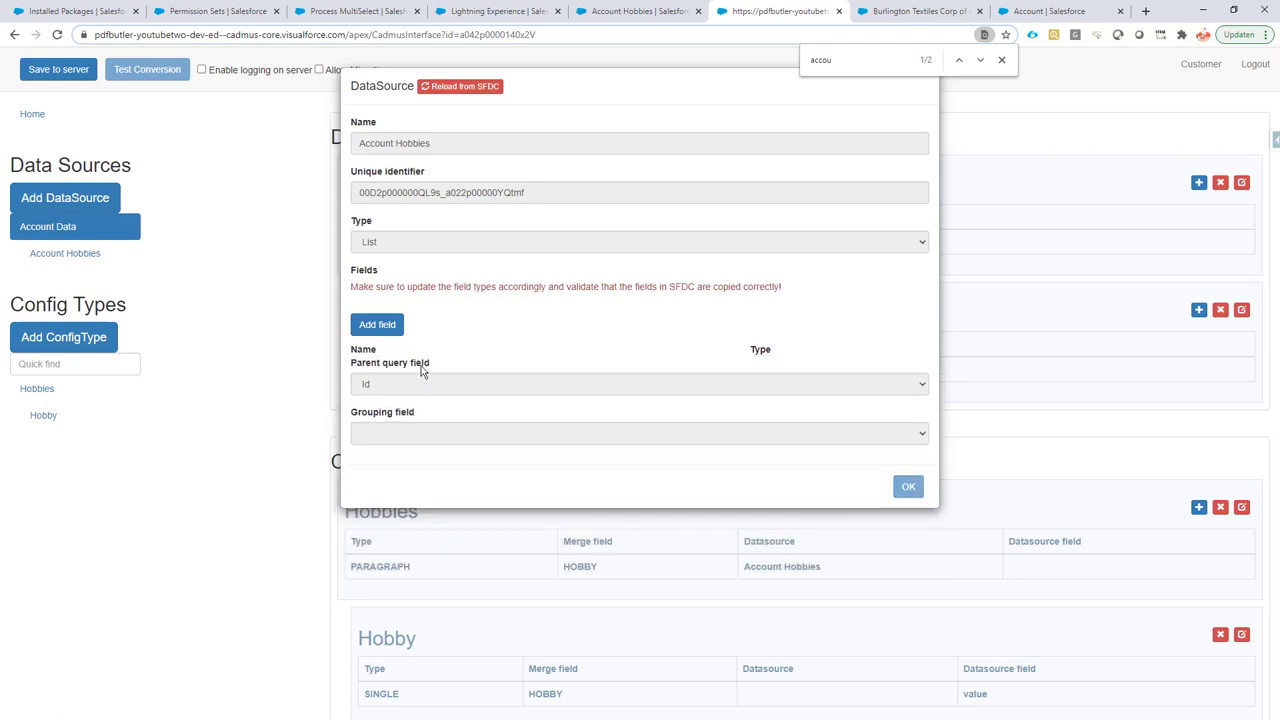
click(390, 330)
click(410, 368)
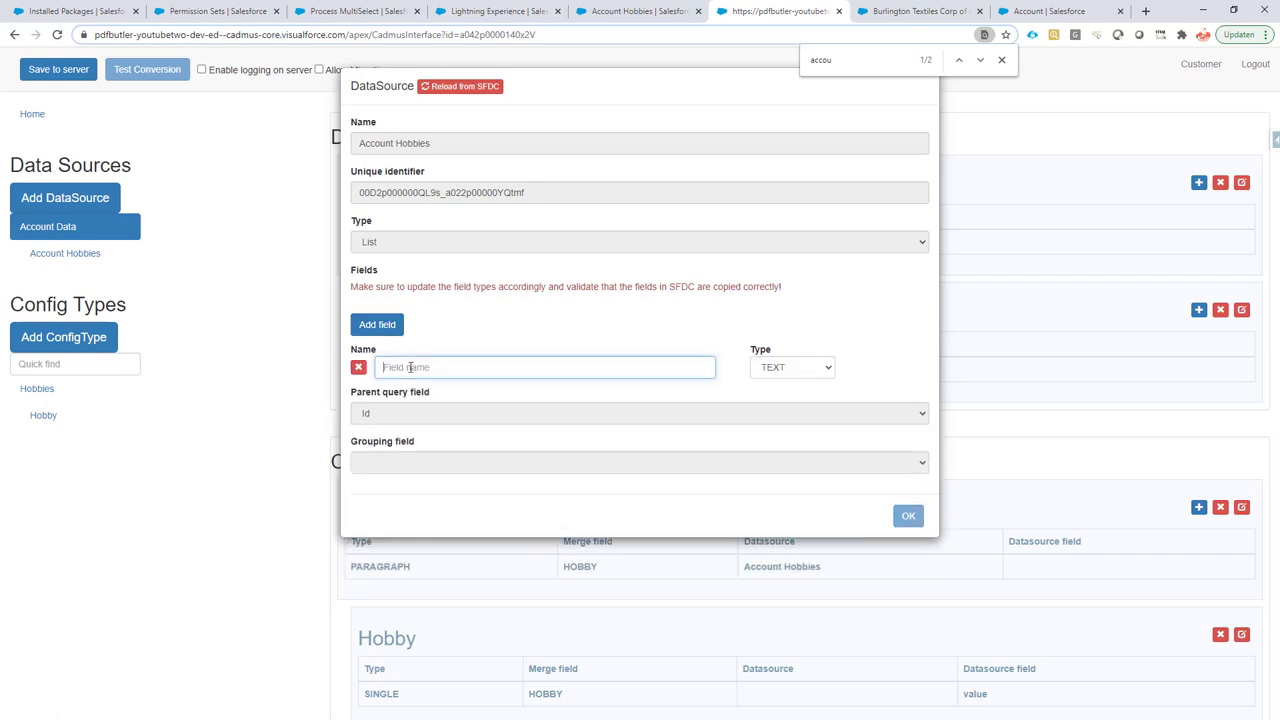
text(parentId)
double_click(408, 367)
key(ctrl+c)
Add a second TEXT field named value and check parentId against the record's grouping field
click(388, 326)
click(419, 397)
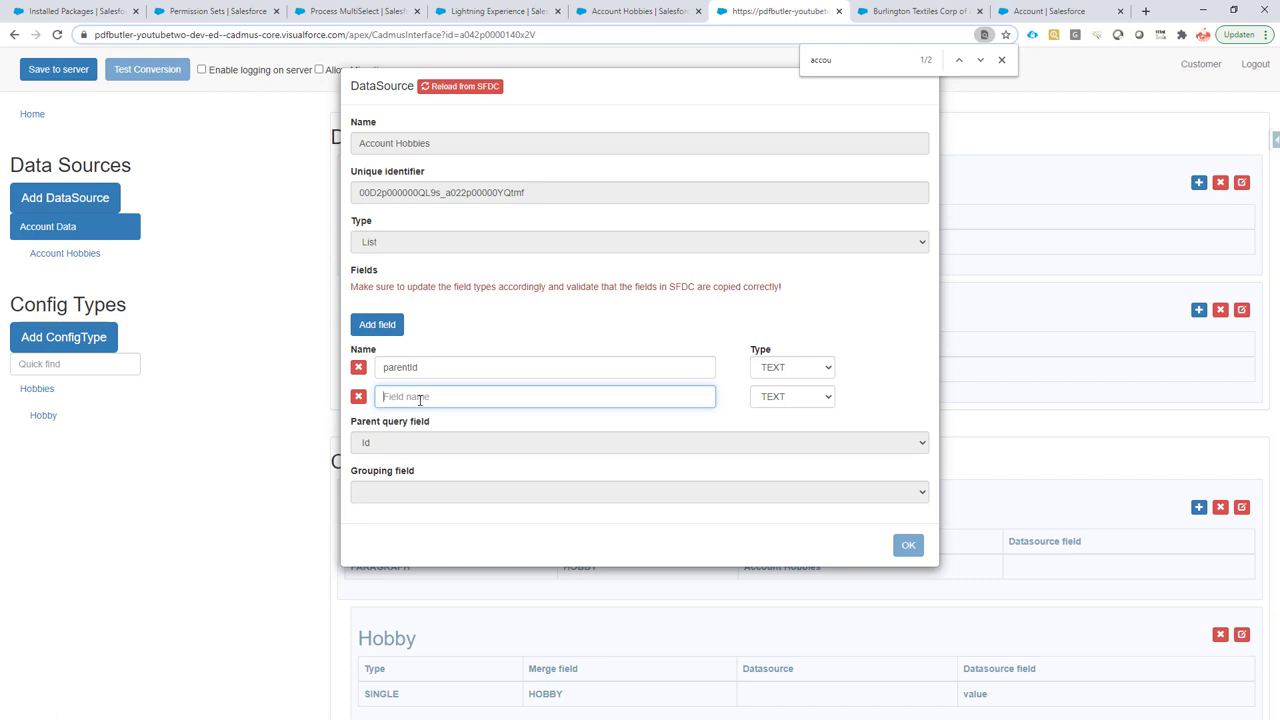
text(v)
key(Tab)
key(shift+Tab)
key(shift+Tab)
key(shift+Tab)
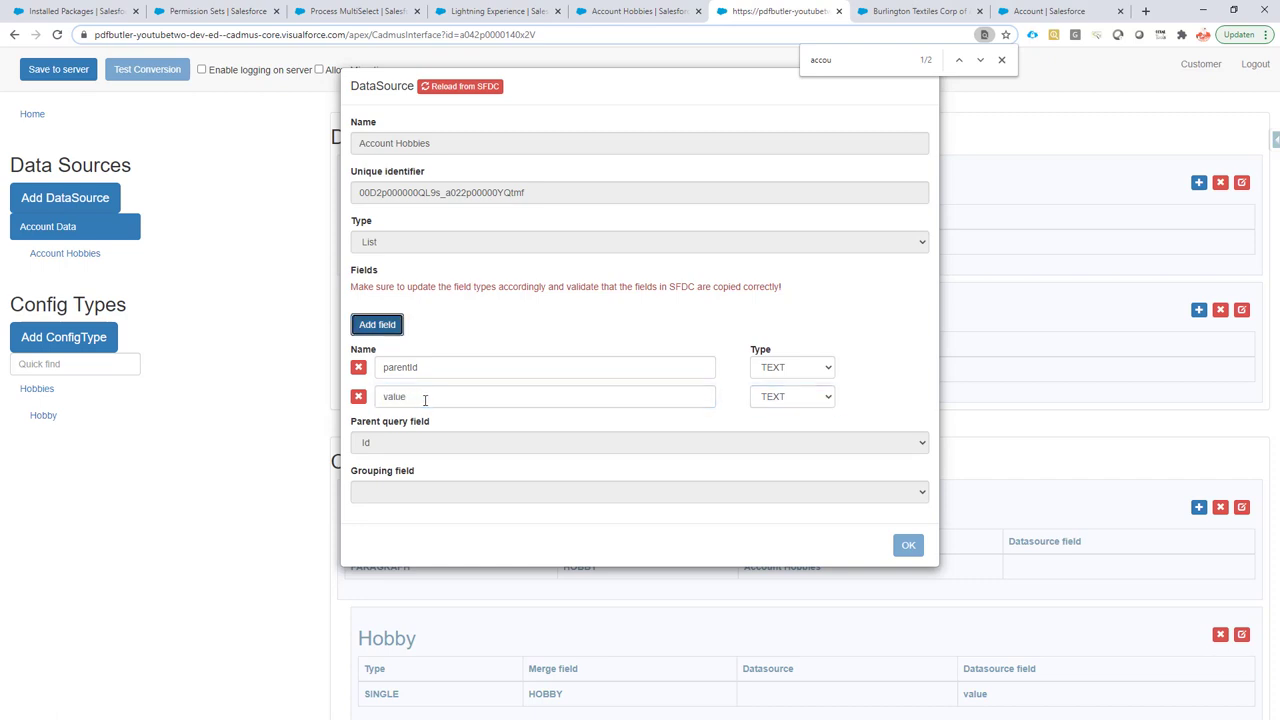
click(438, 371)
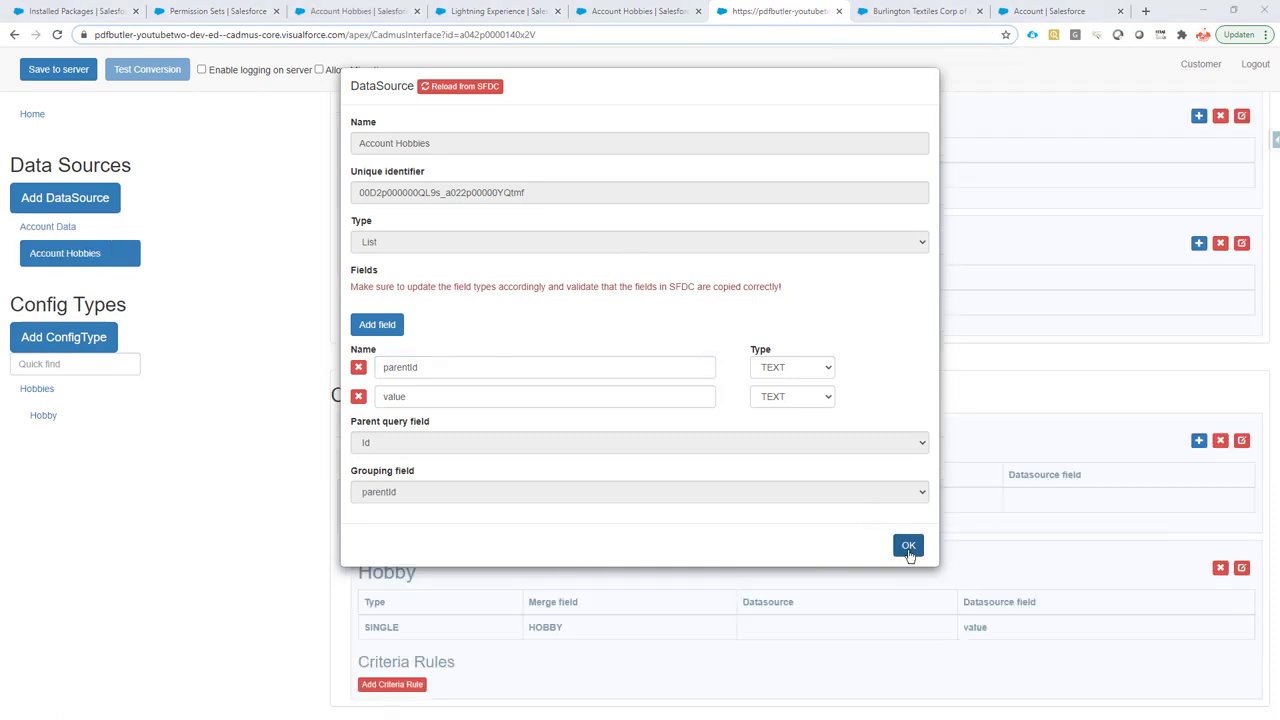
double_click(424, 367)
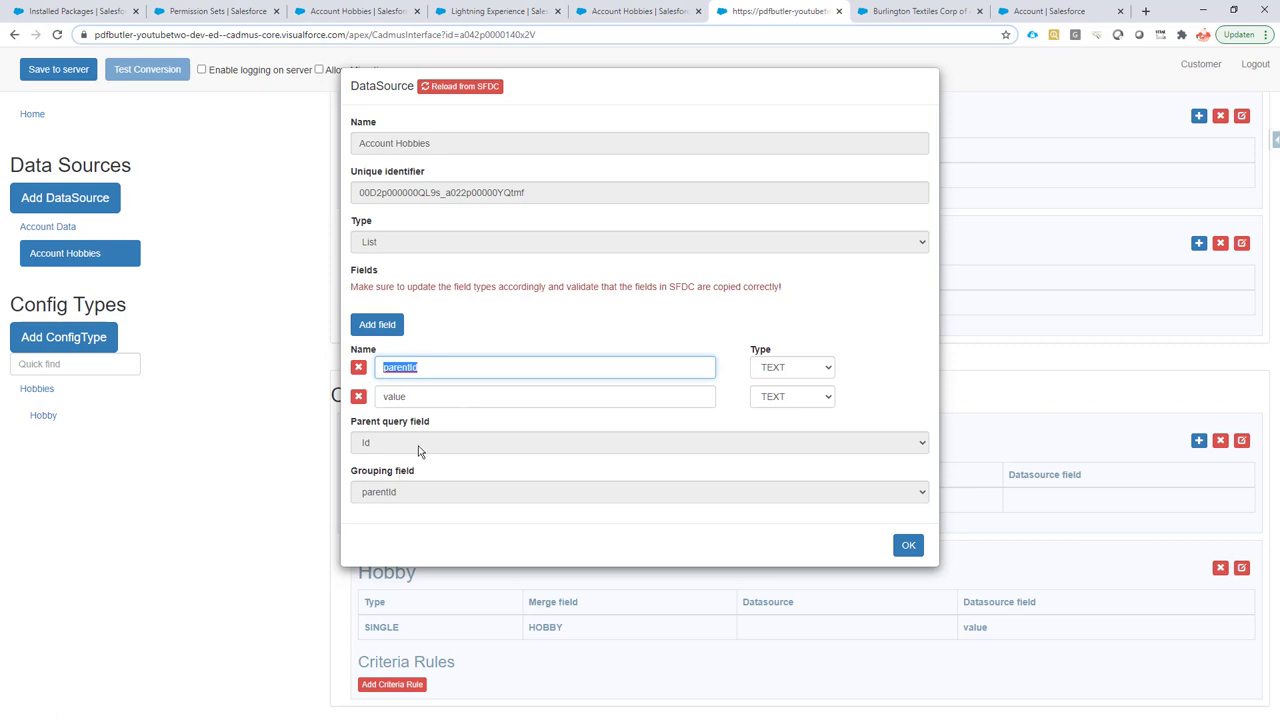
click(345, 12)
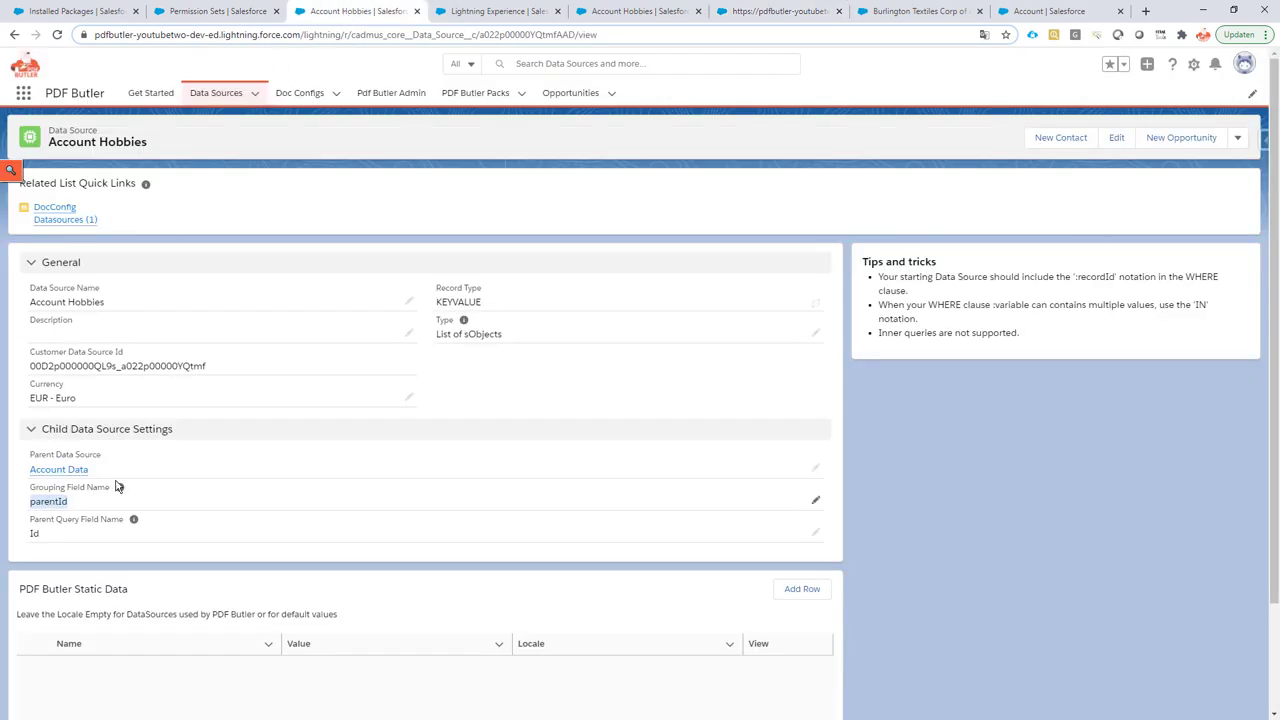
Confirm the data source changes and compare the Hobbies PARAGRAPH config type with the Word template
click(785, 12)
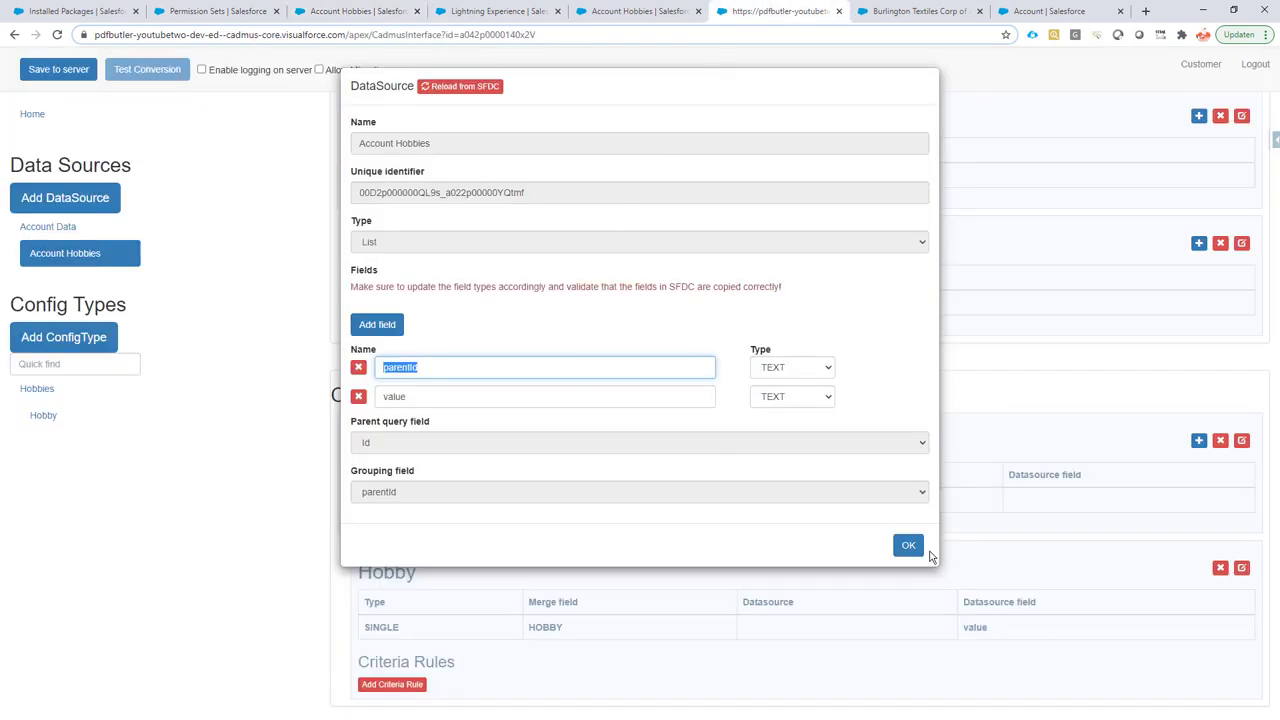
click(908, 545)
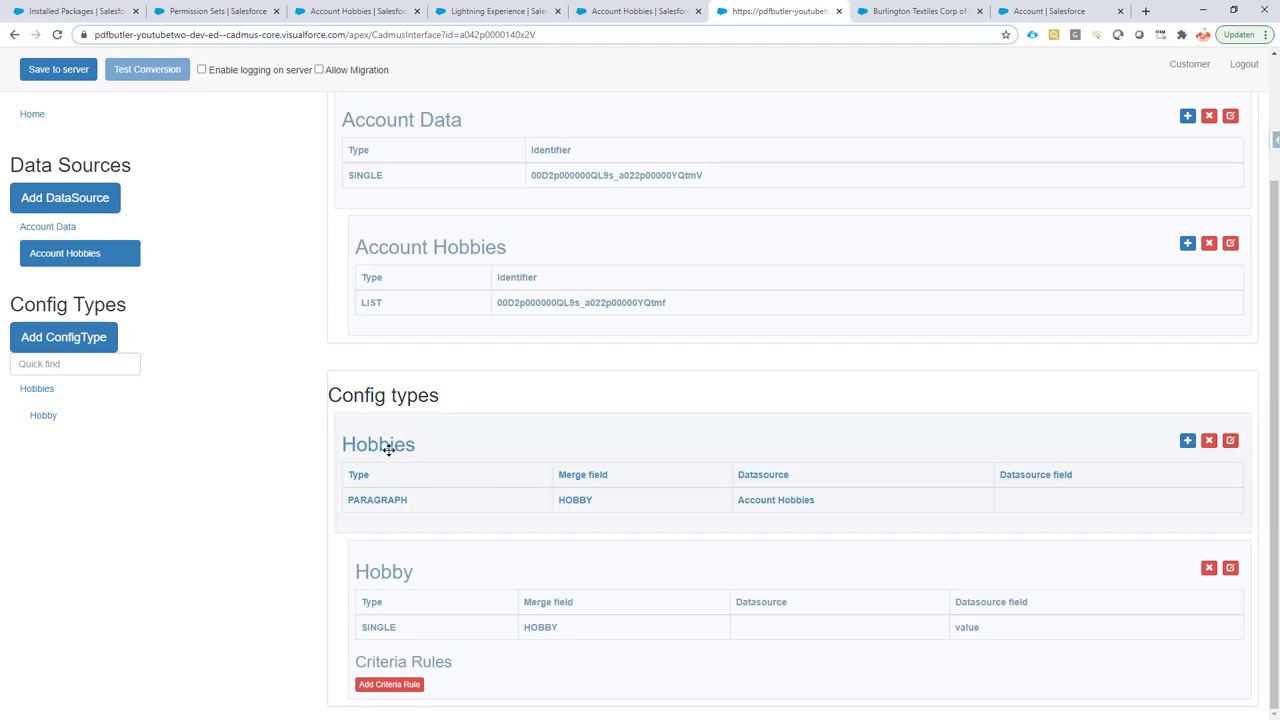
double_click(388, 449)
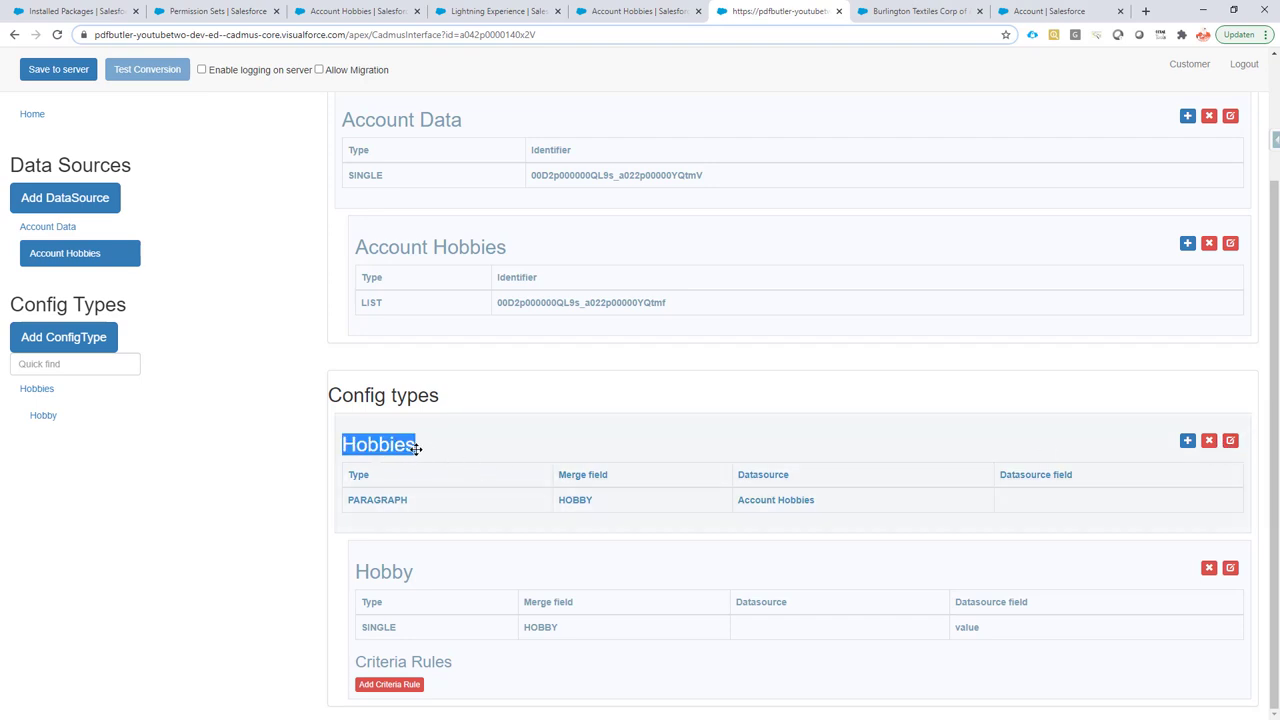
double_click(388, 501)
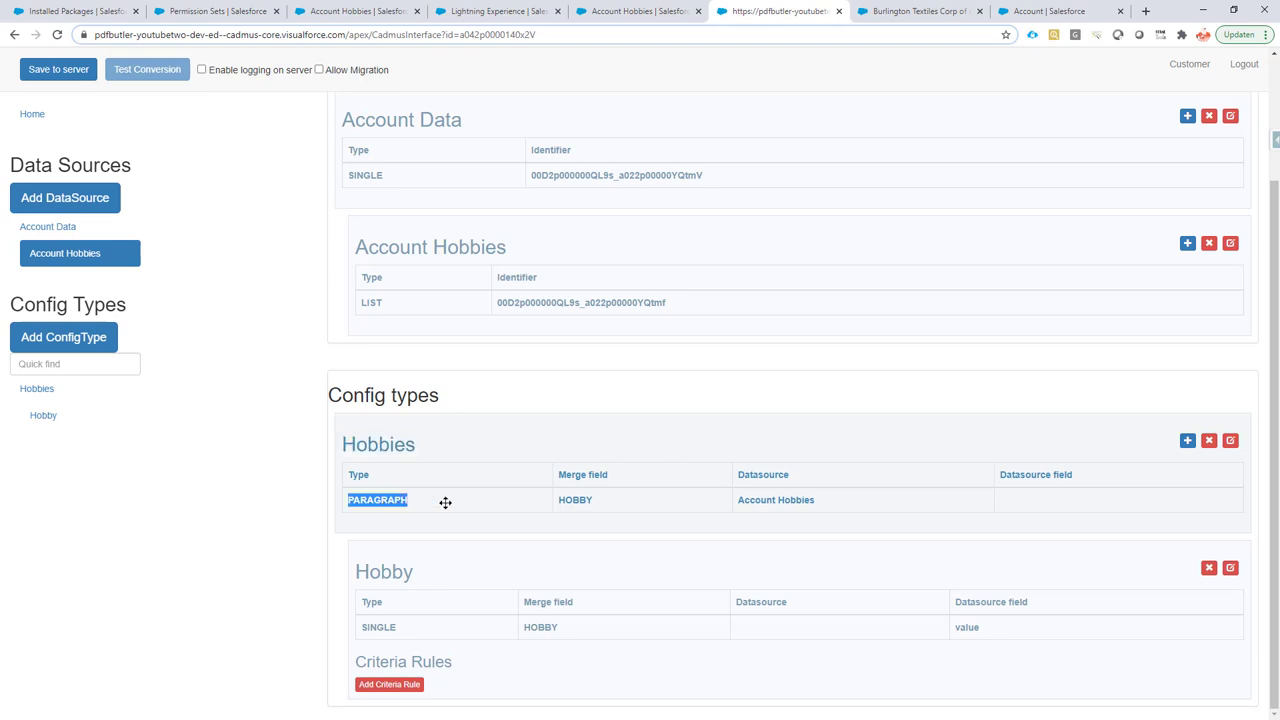
key(alt+Tab)
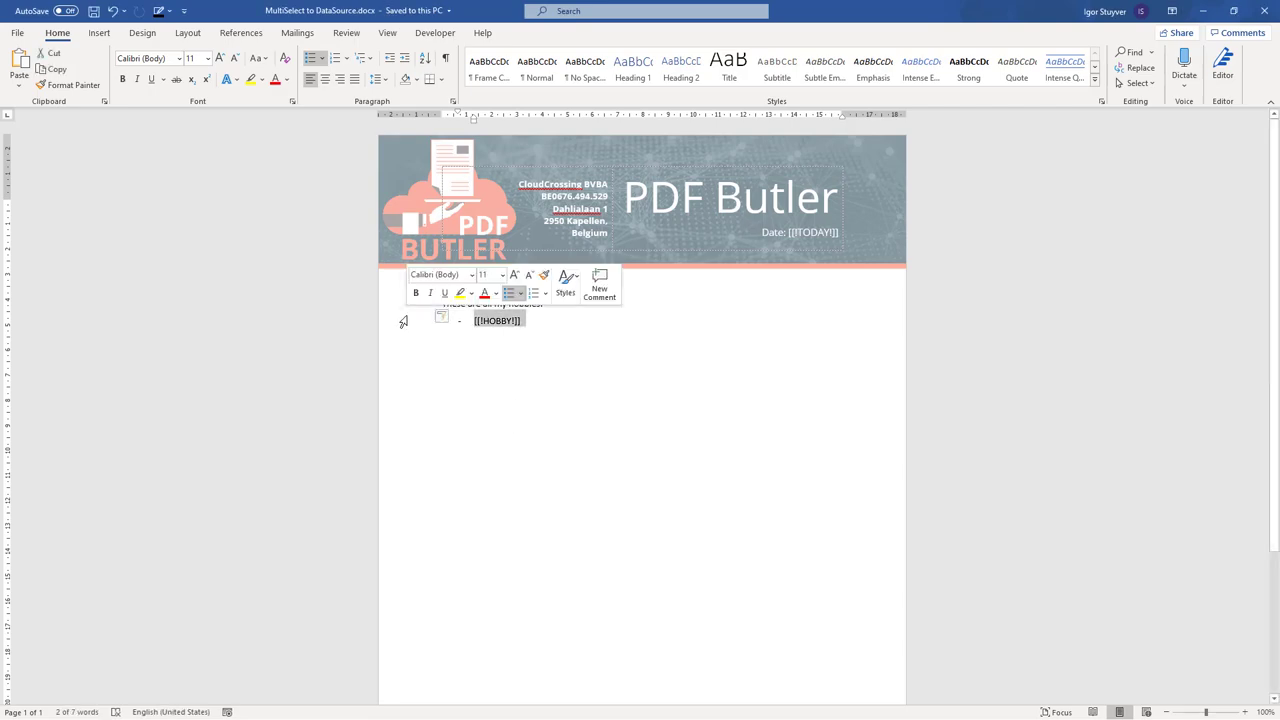
key(alt+Tab)
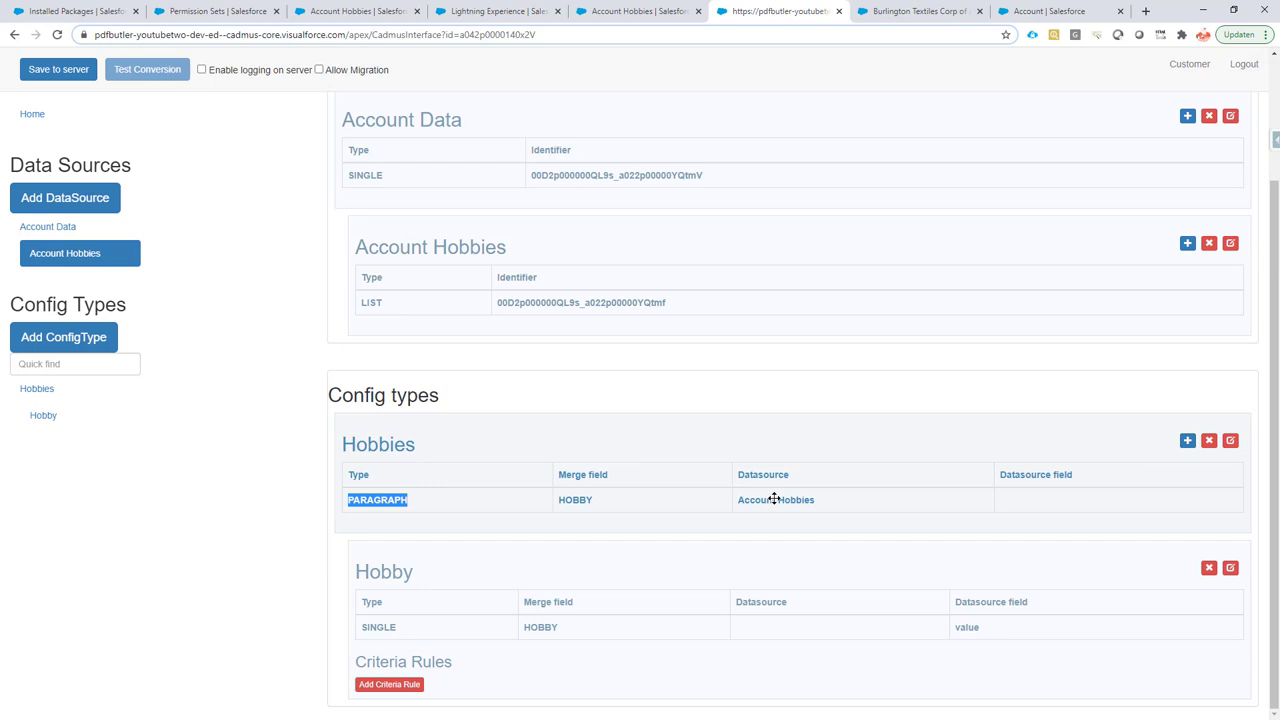
Review the Hobby child mapping: SINGLE type, HOBBY merge field to value on LIST Account Hobbies
drag(776, 499, 815, 500)
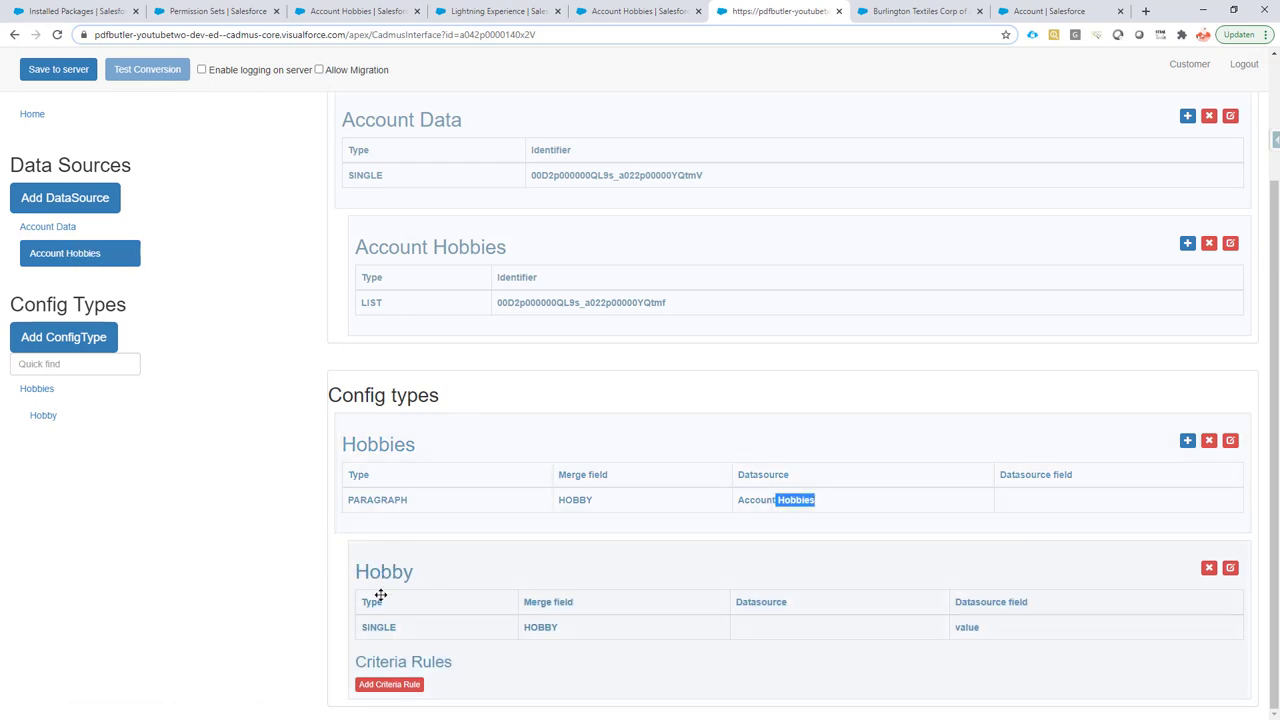
double_click(391, 628)
double_click(541, 626)
click(978, 628)
double_click(968, 627)
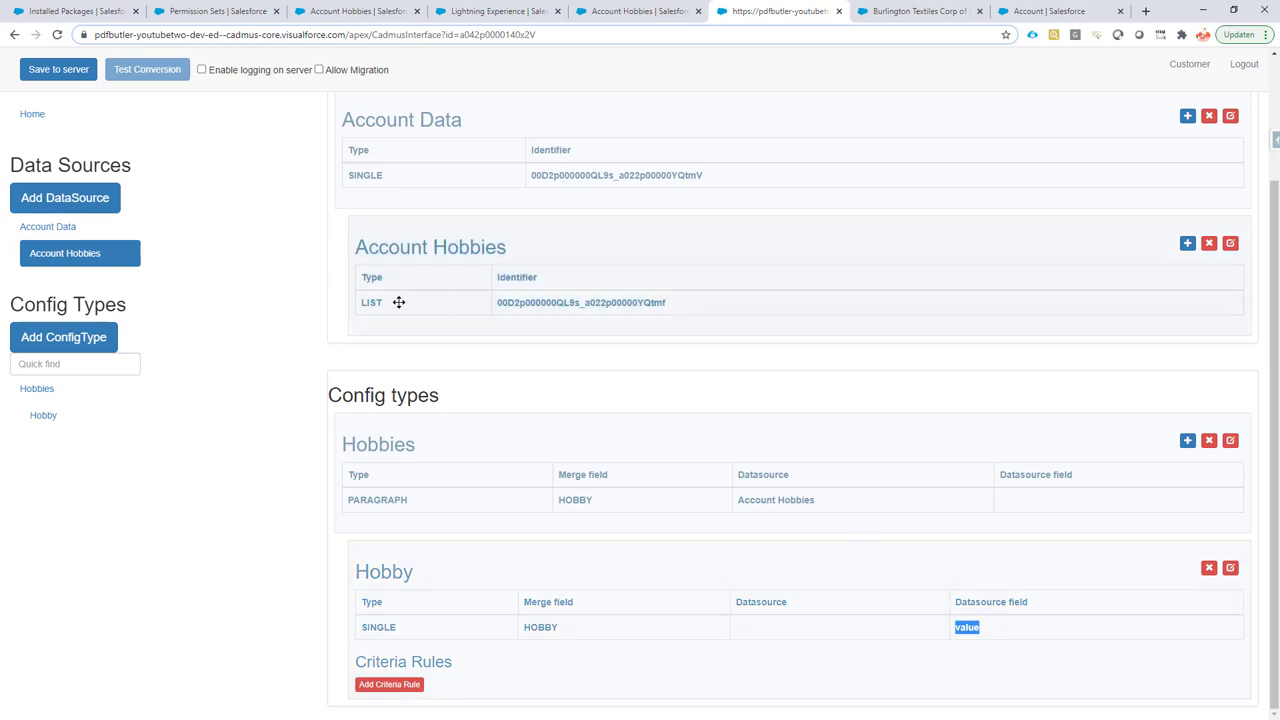
double_click(371, 302)
double_click(970, 627)
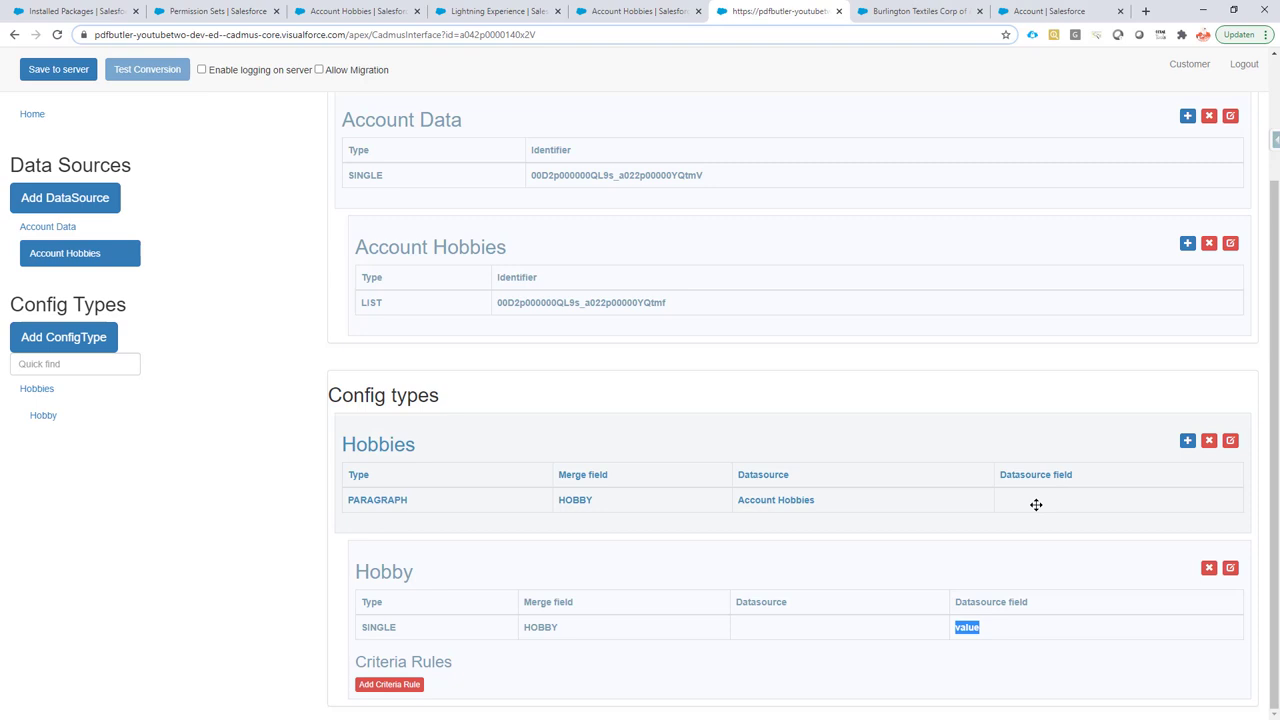
click(613, 14)
Close the document preview and scroll down to Burlington Textiles' My Hobbies field showing four hobbies
click(890, 18)
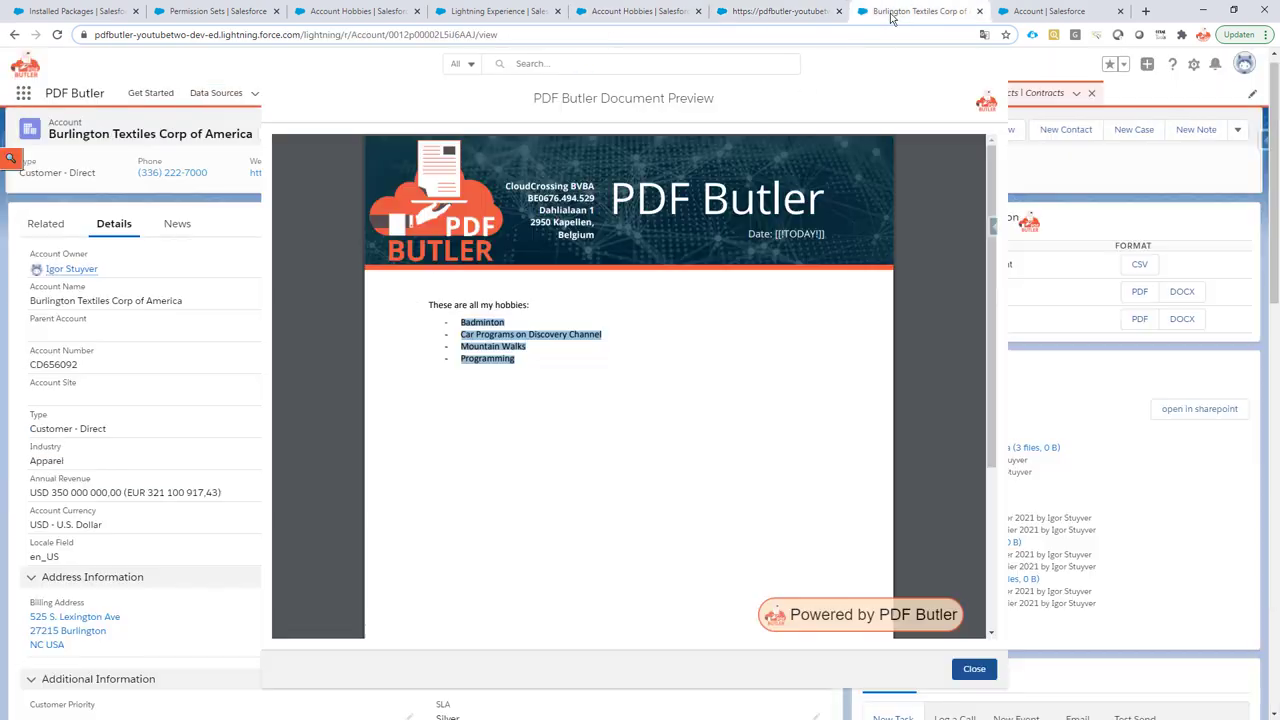
click(974, 668)
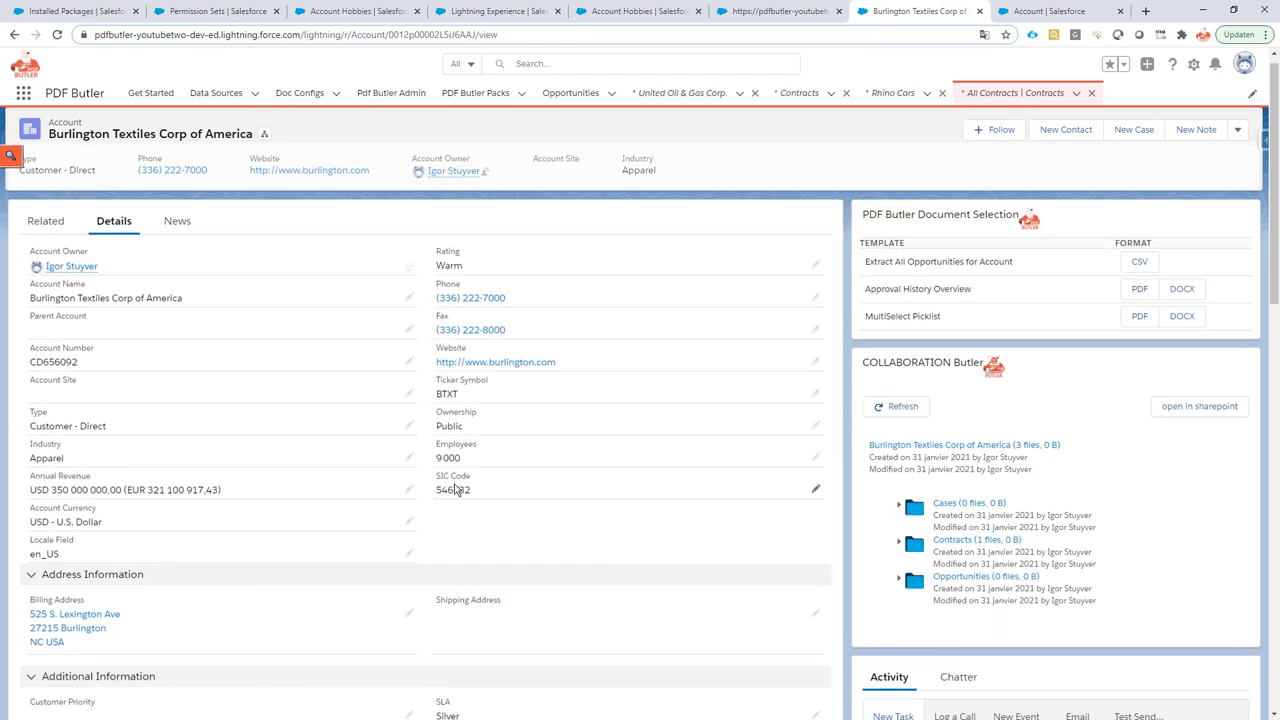
scroll(437, 487, down, 3)
scroll(437, 487, down, 3)
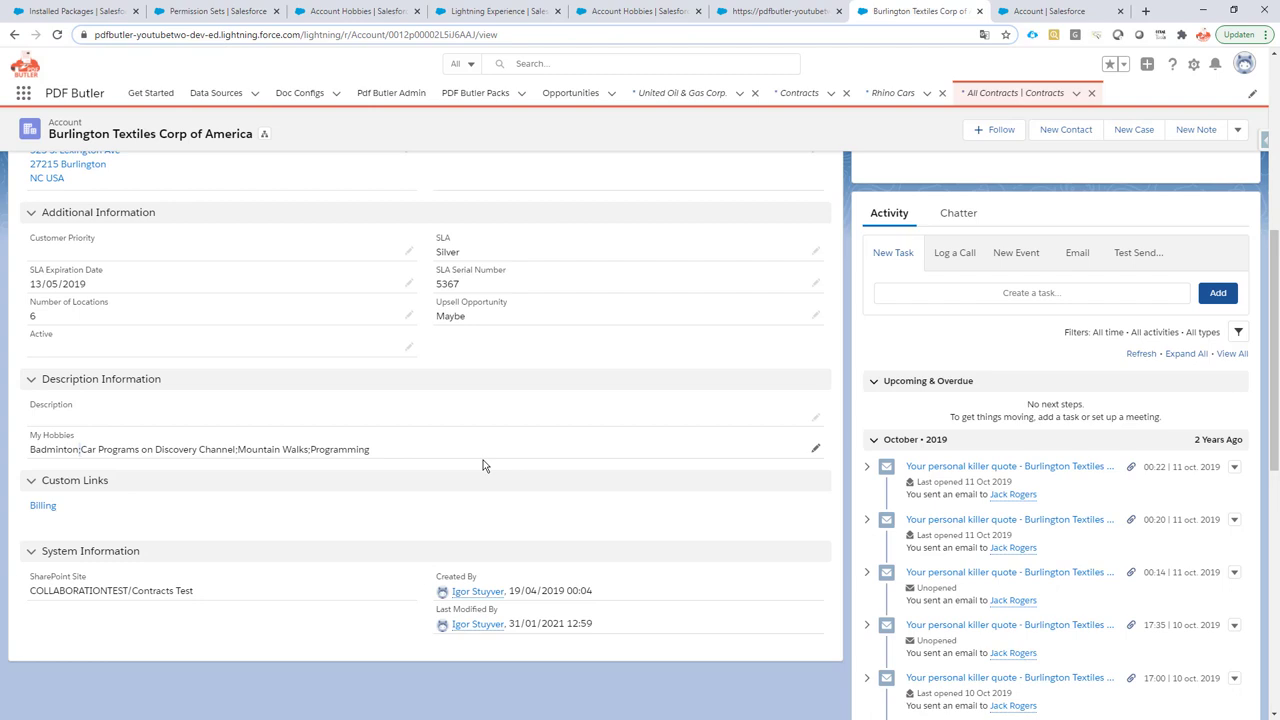
Remove 'Car Programs on Discovery Channel' from My Hobbies, save, and regenerate the MultiSelect Picklist PDF
click(815, 449)
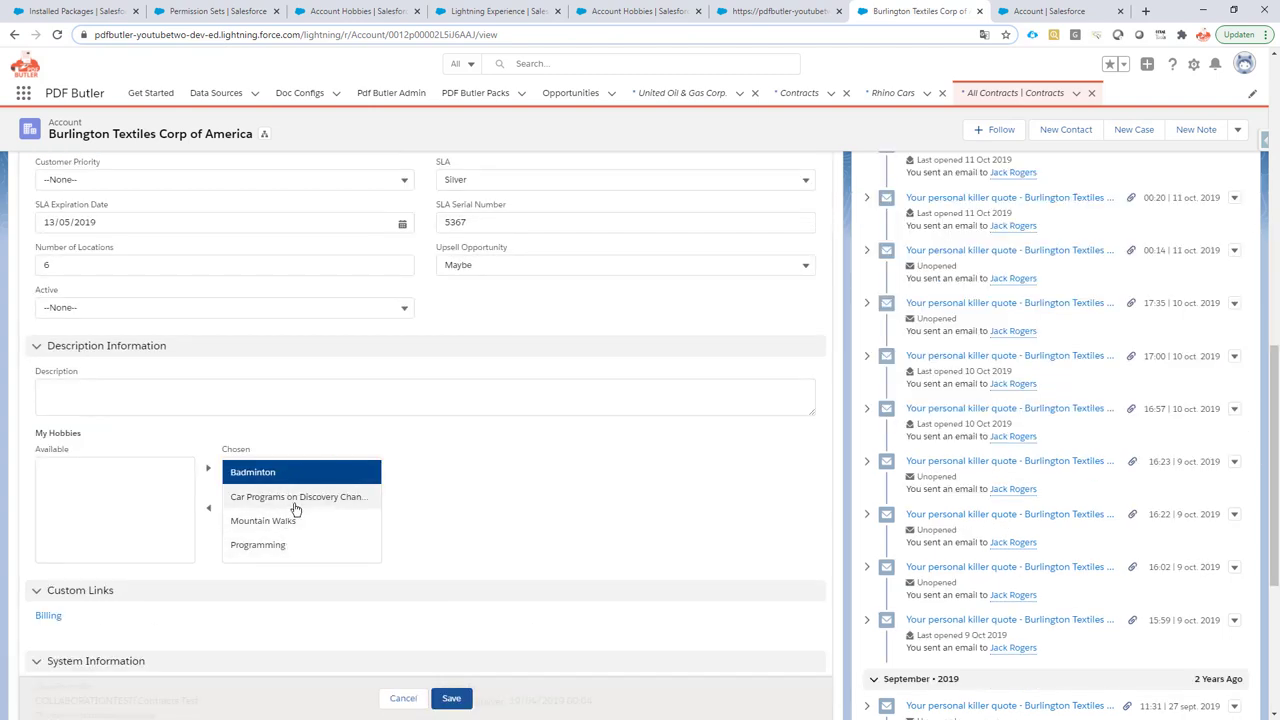
click(296, 505)
click(208, 508)
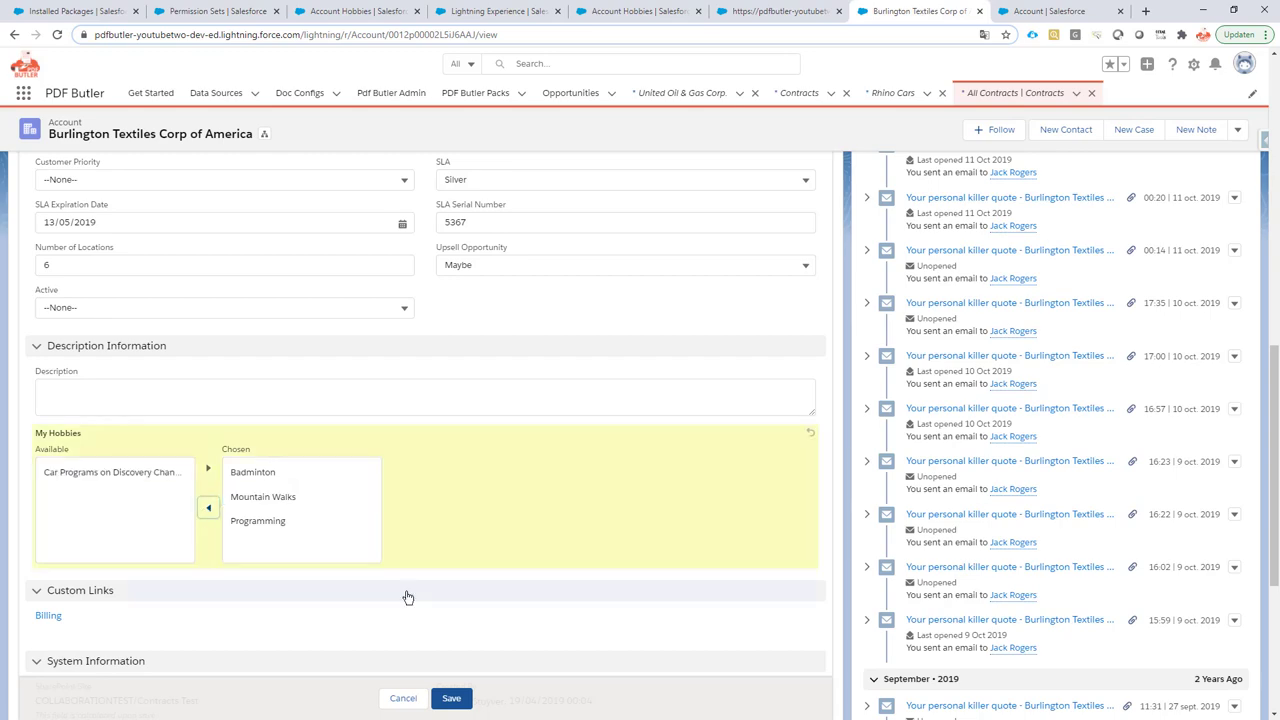
click(452, 699)
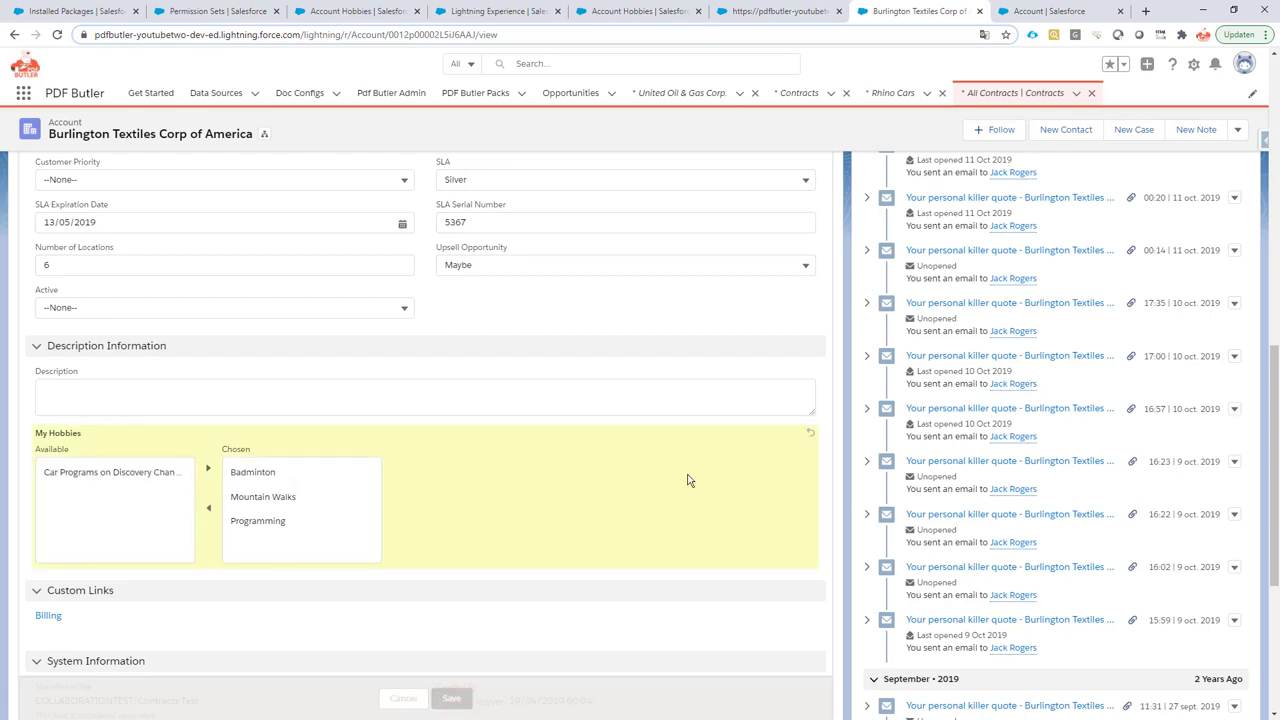
scroll(1120, 250, up, 2)
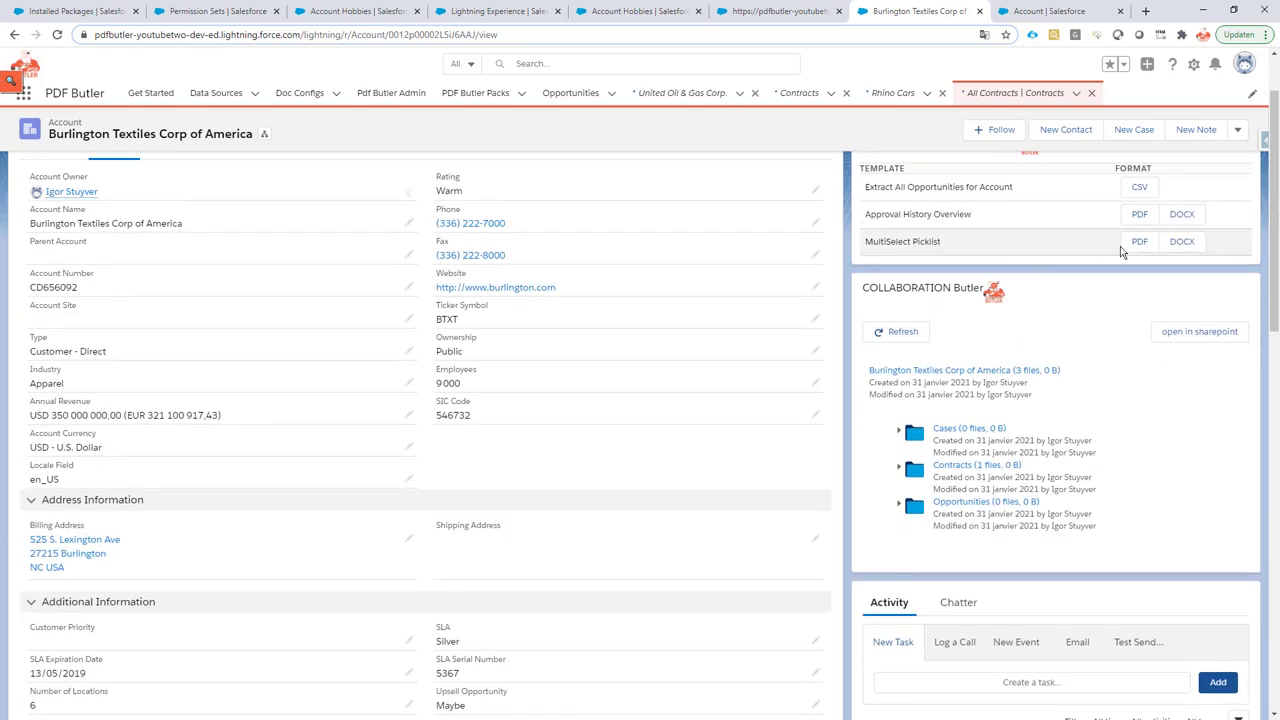
click(1139, 243)
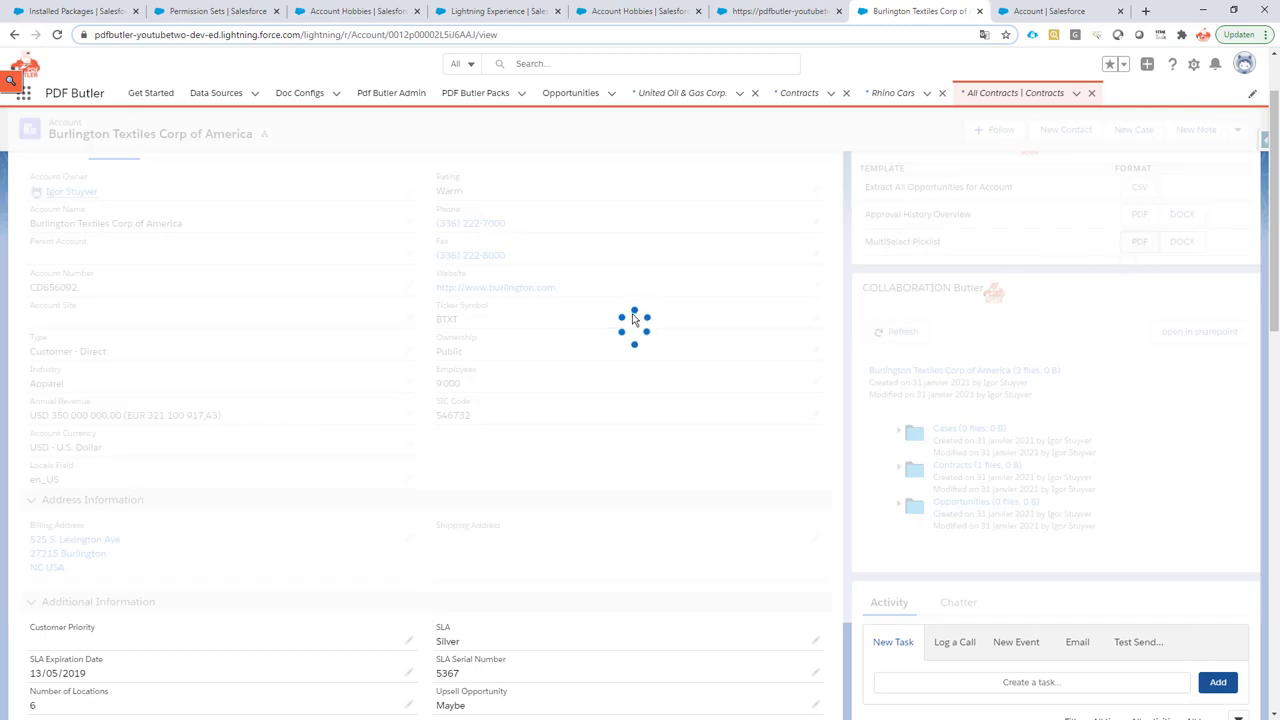